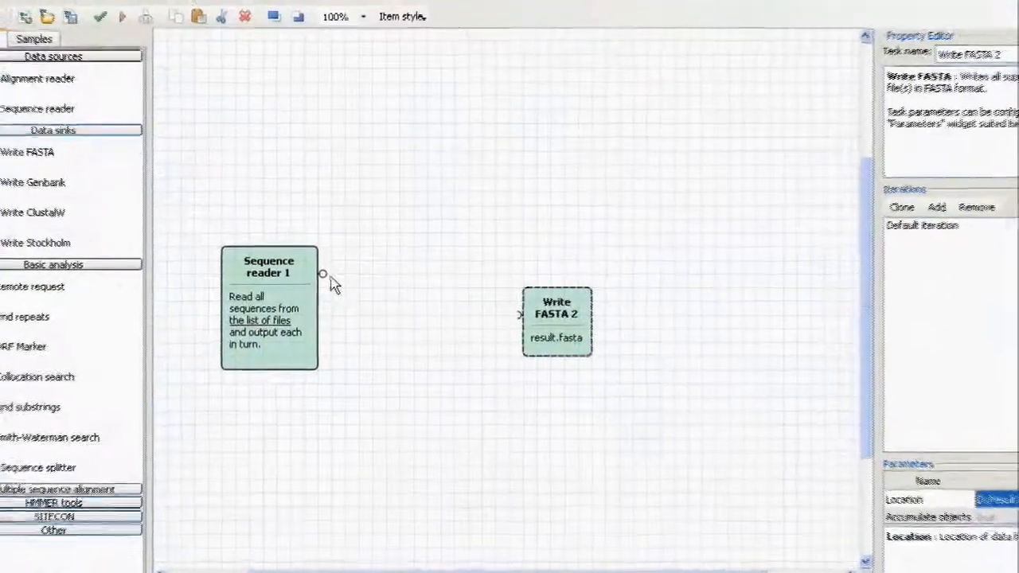
# Connect the Sequence reader's output to the input of the Write FASTA element.
pyautogui.moveTo(323, 275); pyautogui.dragTo(515, 323)
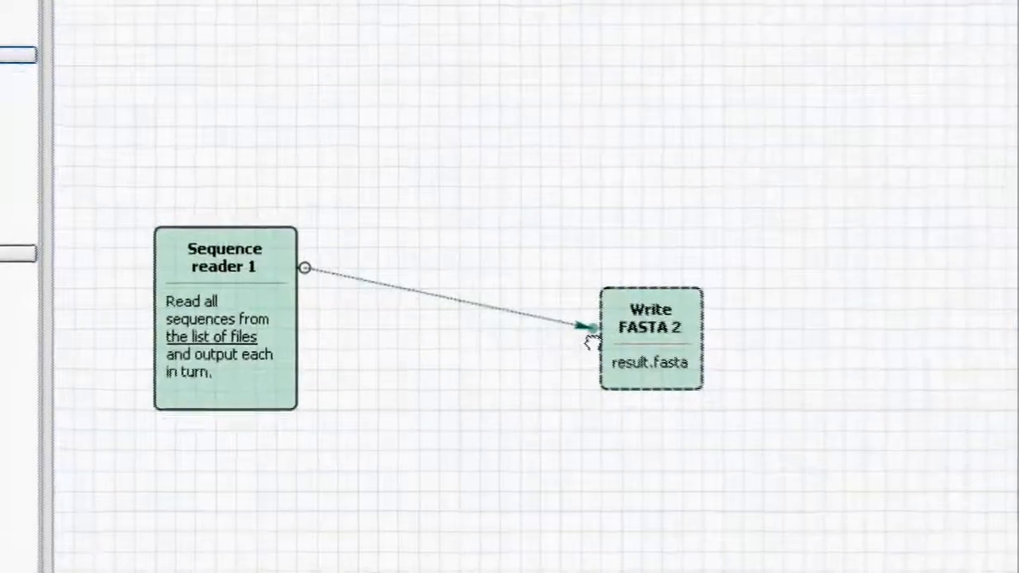
pyautogui.moveTo(592, 341); pyautogui.dragTo(591, 341)
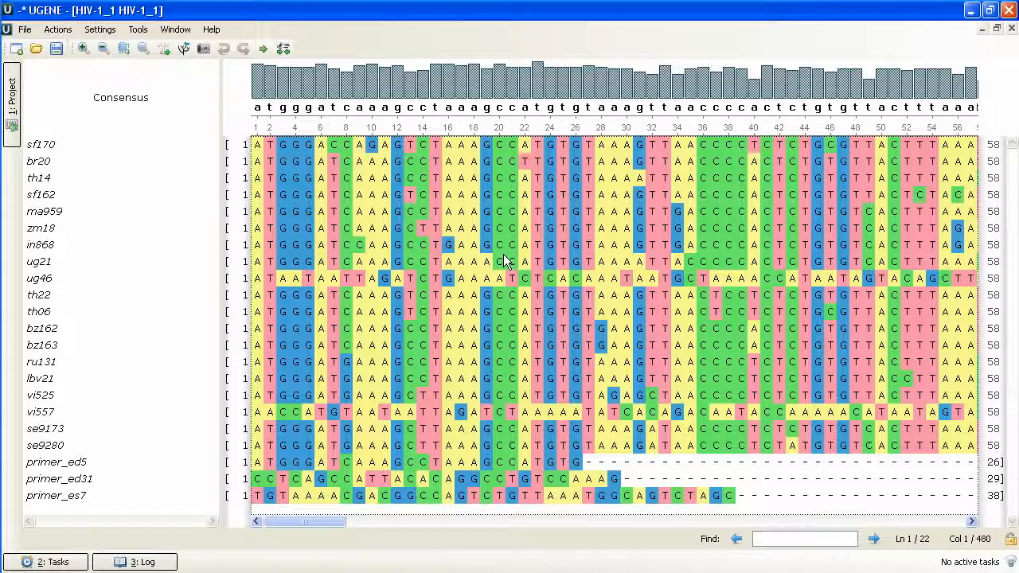
# Switch to Far and look for the ClustalW executable in C:\Program Files\ClustalW2, returning to UGENE.
pyautogui.hotkey('alt', 'Tab')
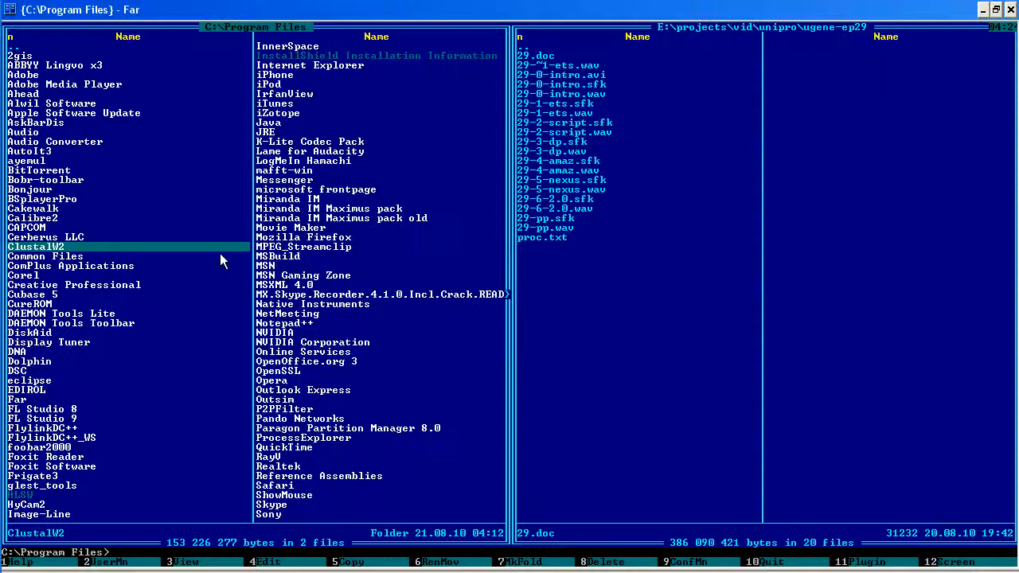
pyautogui.press('Return')
pyautogui.press('Down')
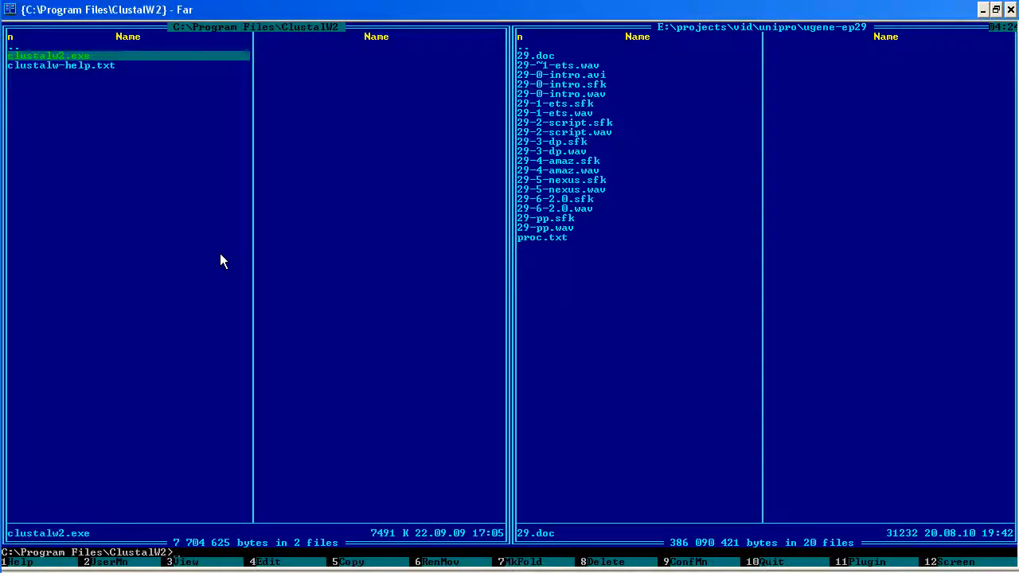
pyautogui.hotkey('alt', 'Tab')
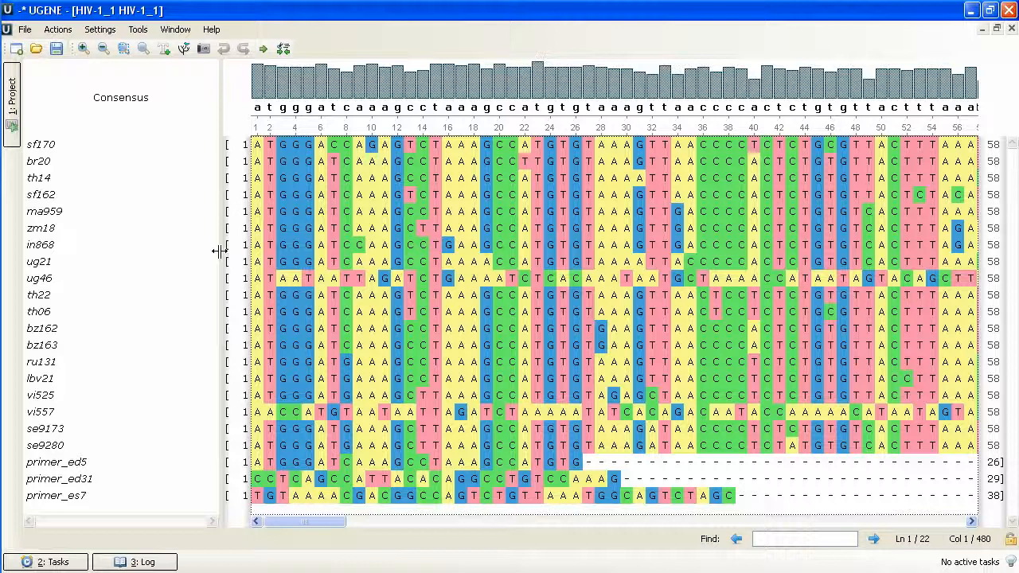
pyautogui.click(138, 30)
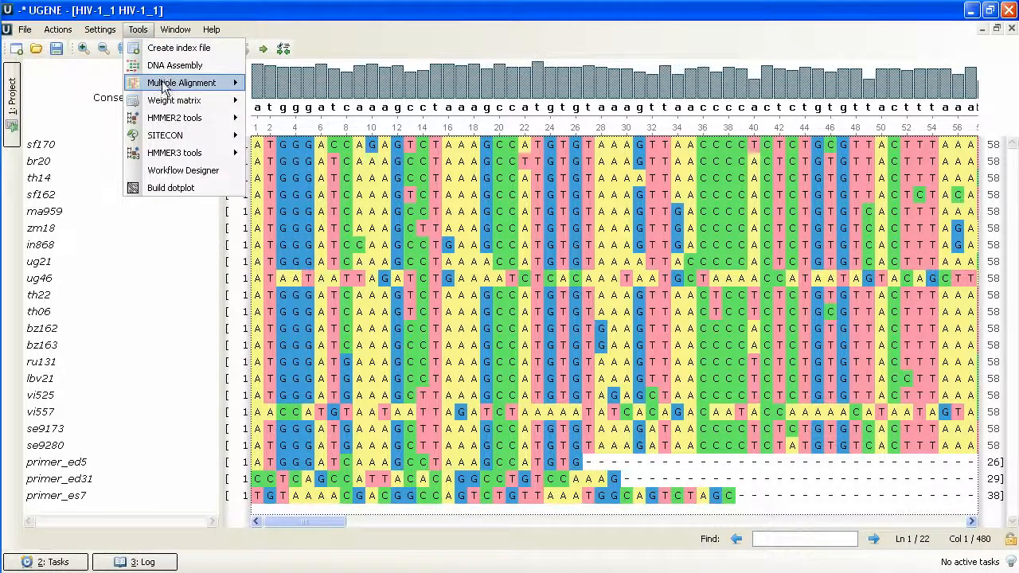
pyautogui.moveTo(221, 84)
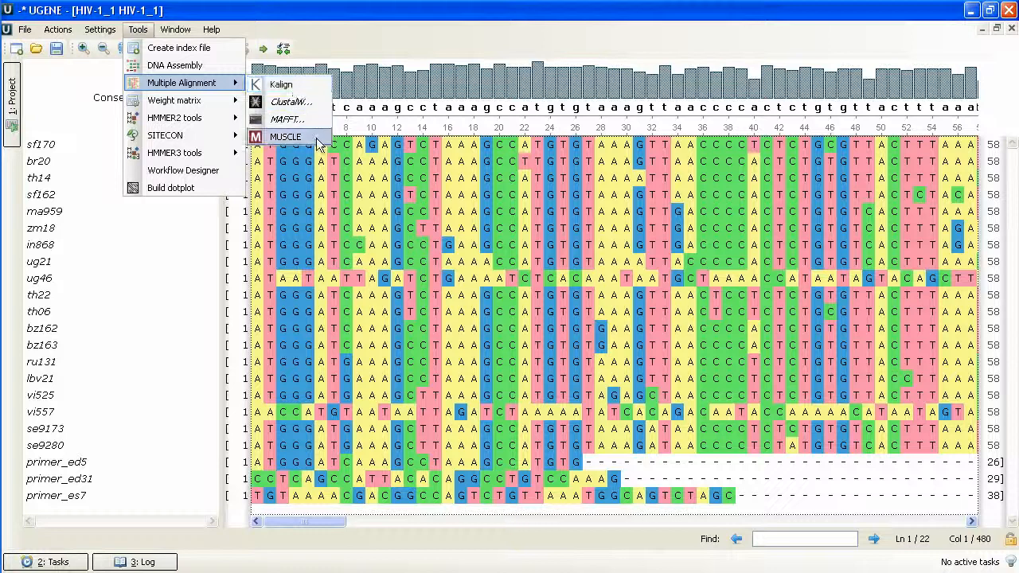
# Start a ClustalW alignment of the open sequences and set the ClustalW executable to C:/Program Files/ClustalW2/clustalw2.exe.
pyautogui.rightClick(460, 281)
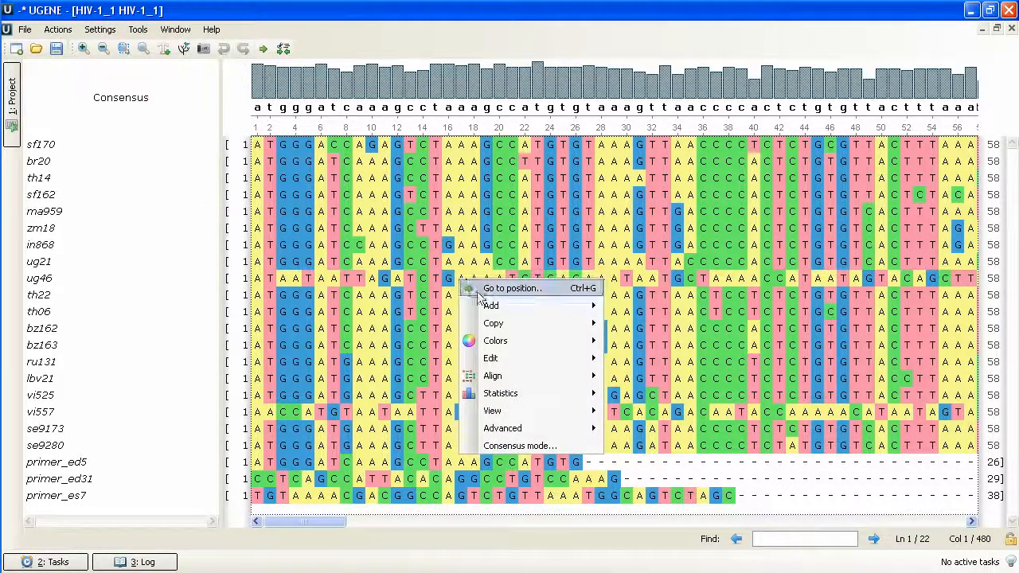
pyautogui.moveTo(528, 380)
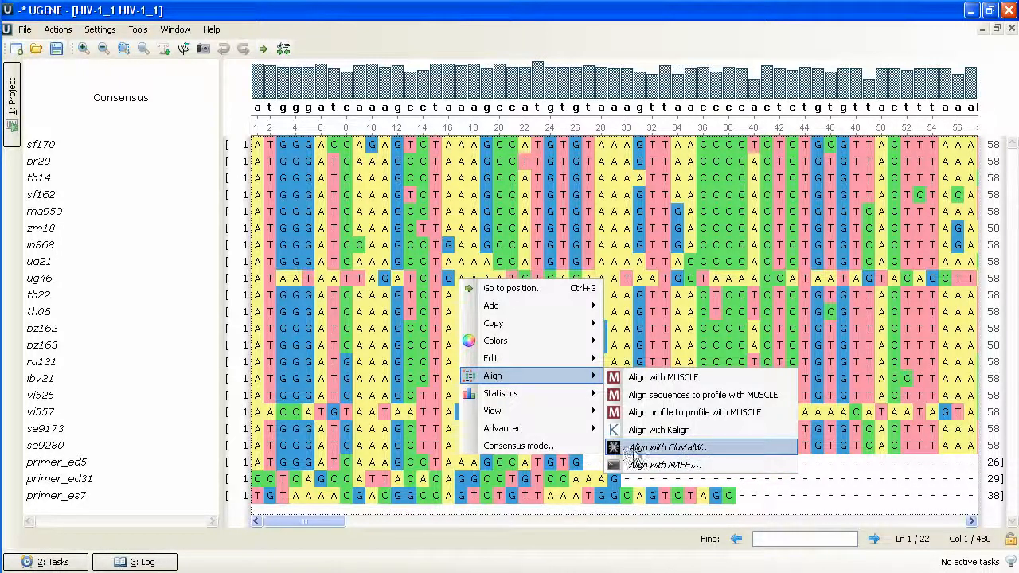
pyautogui.click(720, 451)
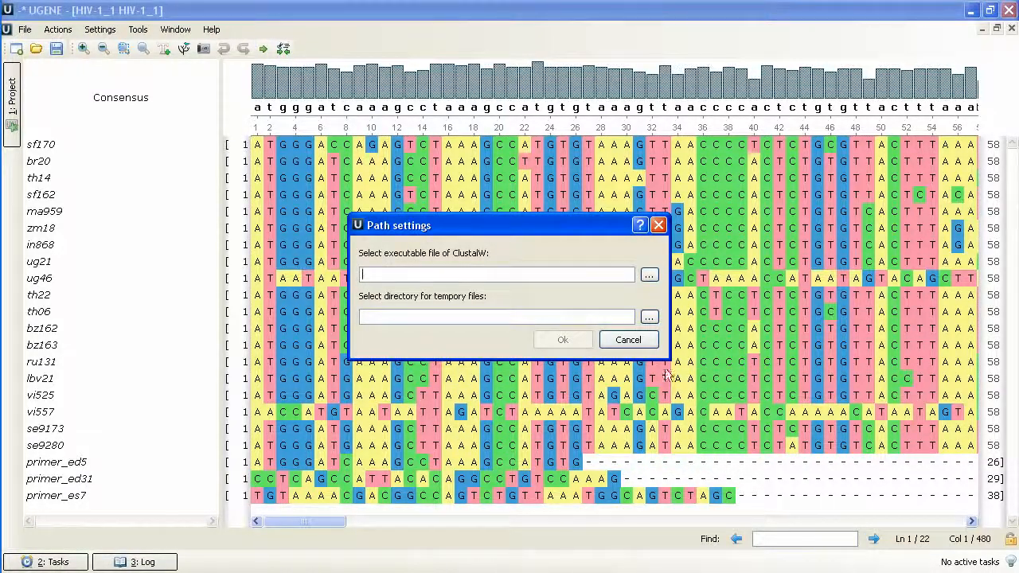
pyautogui.click(651, 277)
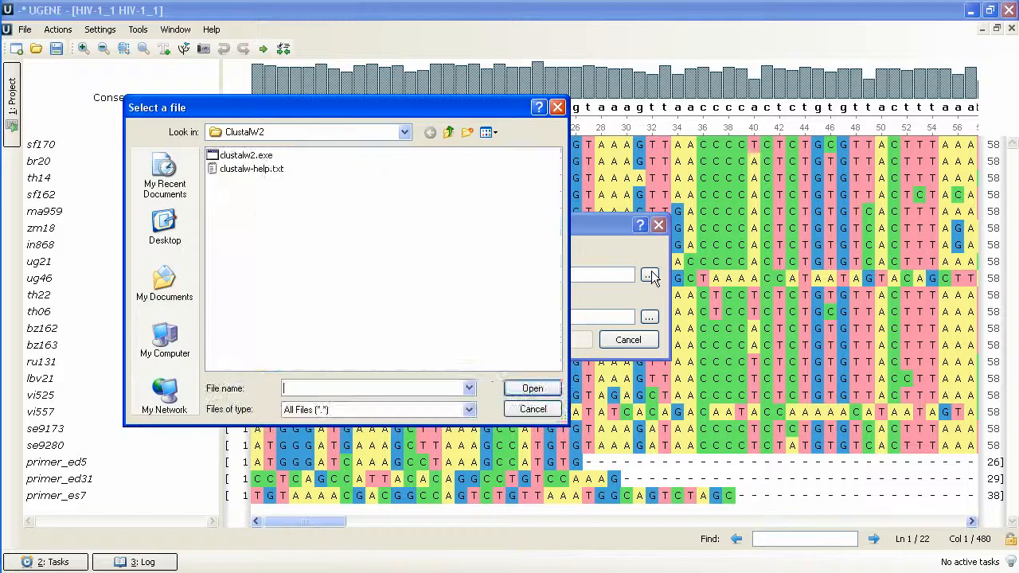
pyautogui.click(270, 155)
pyautogui.click(529, 388)
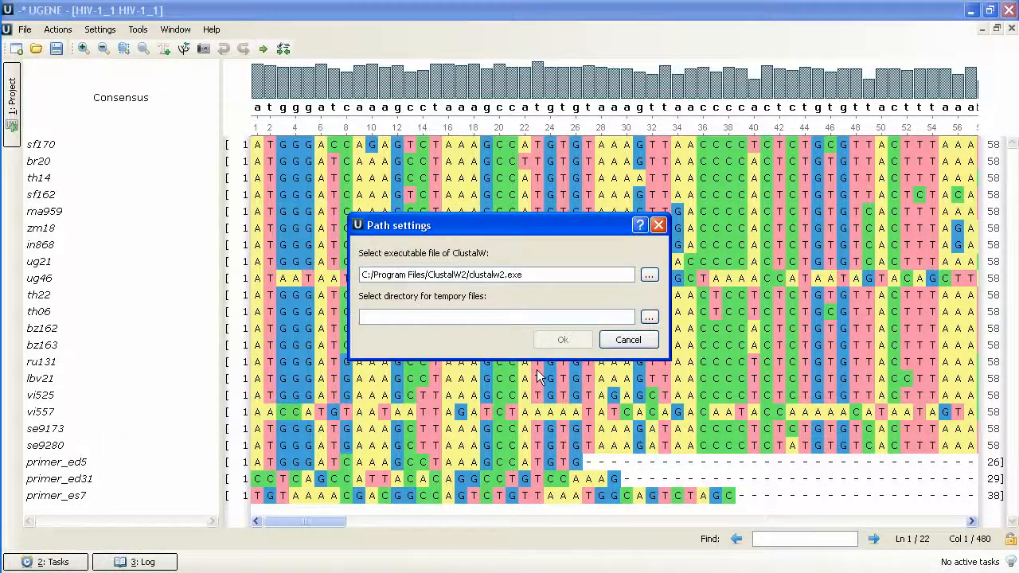
# Set the directory for temporary files to C:/Temp and accept the path settings.
pyautogui.click(647, 318)
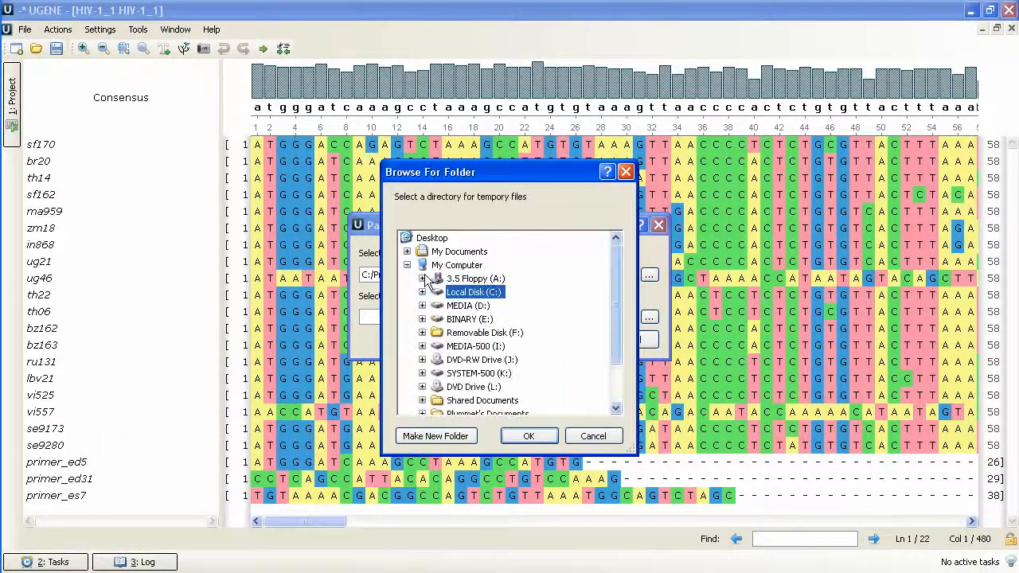
pyautogui.click(422, 292)
pyautogui.click(473, 387)
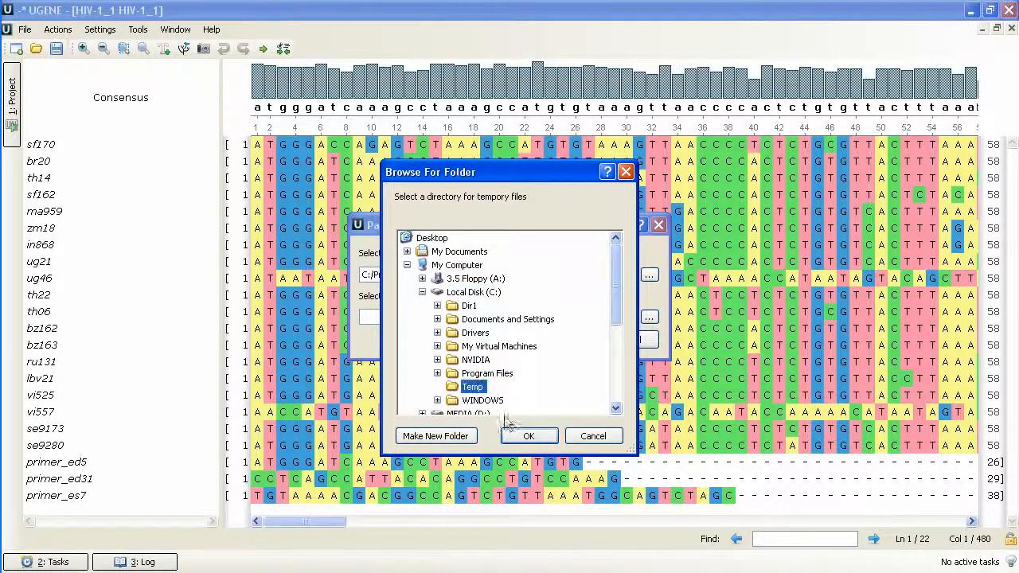
pyautogui.click(524, 437)
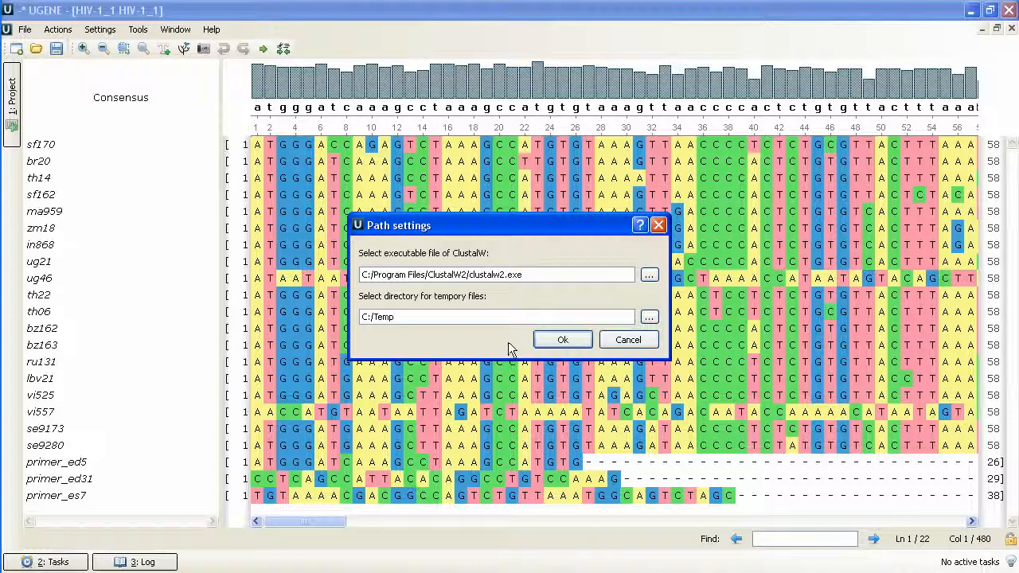
pyautogui.click(577, 342)
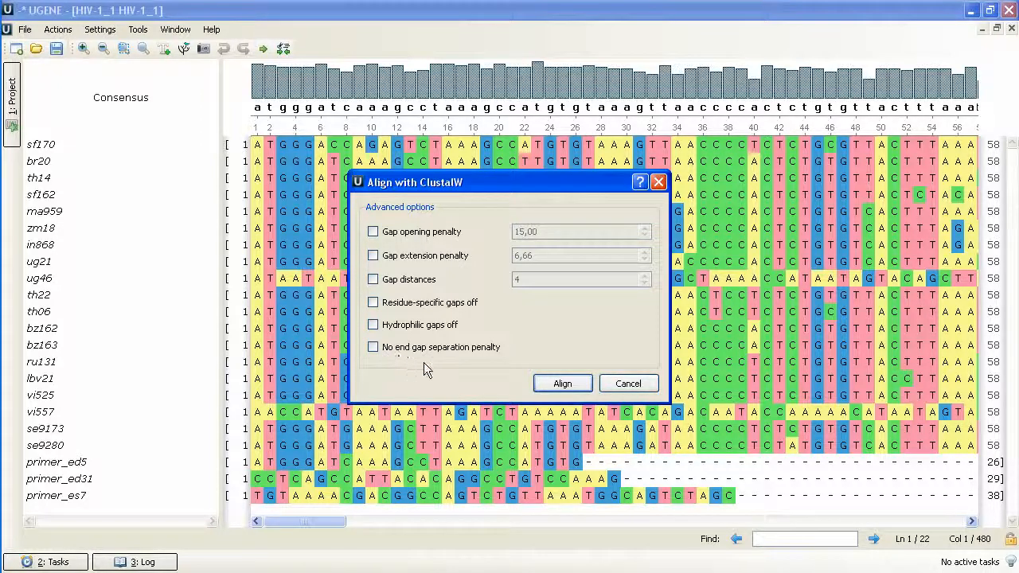
# Align the sequences with ClustalW using the default options and undo the alignment.
pyautogui.click(562, 384)
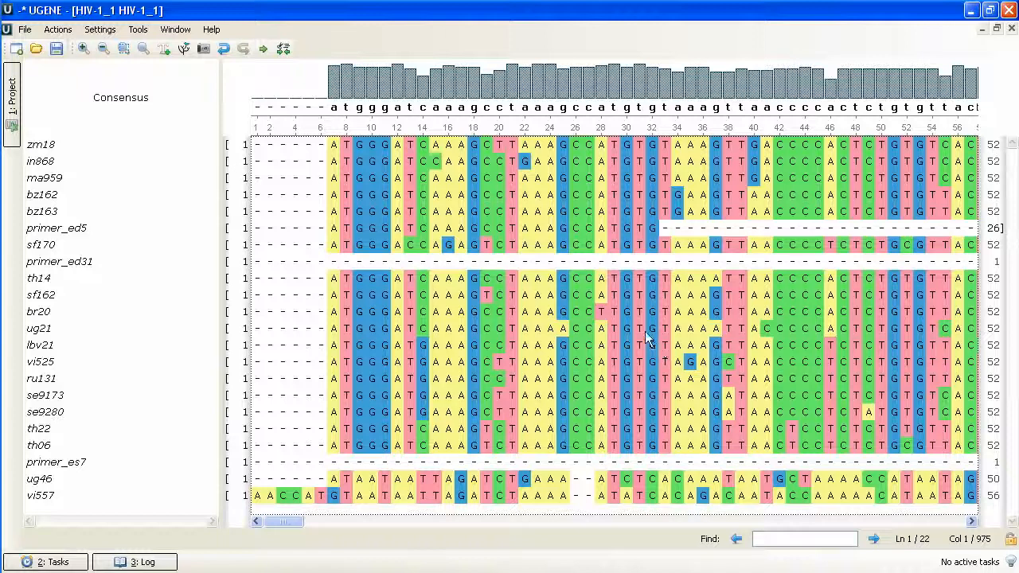
pyautogui.click(224, 50)
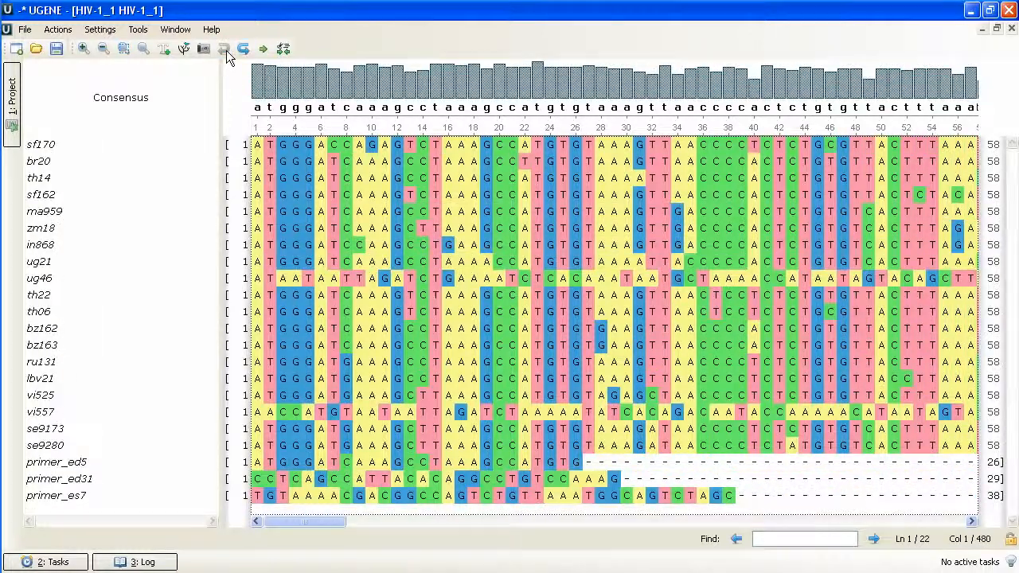
# Align the original sequences with MAFFT, leaving all advanced options at their defaults.
pyautogui.rightClick(431, 242)
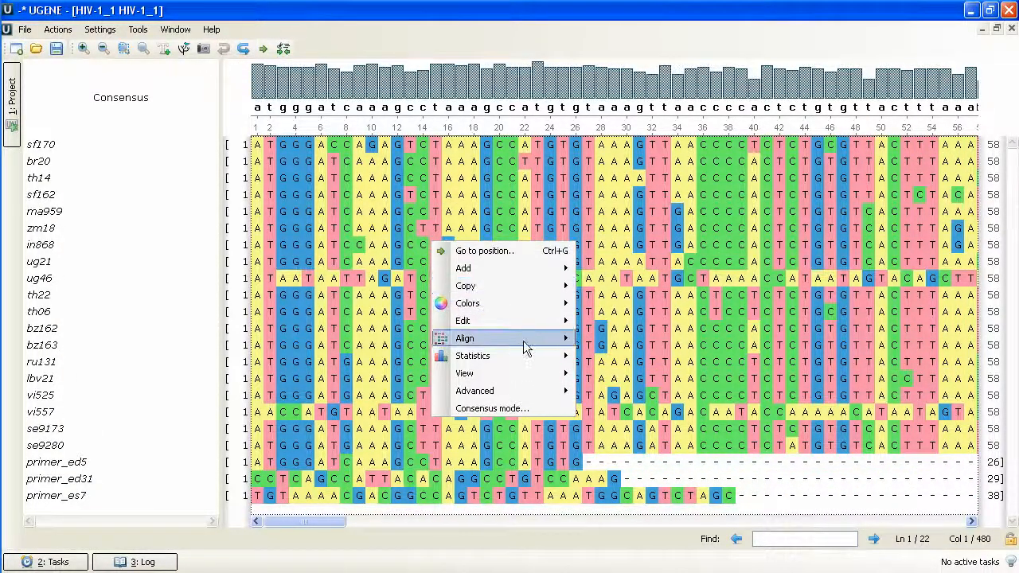
pyautogui.moveTo(527, 347)
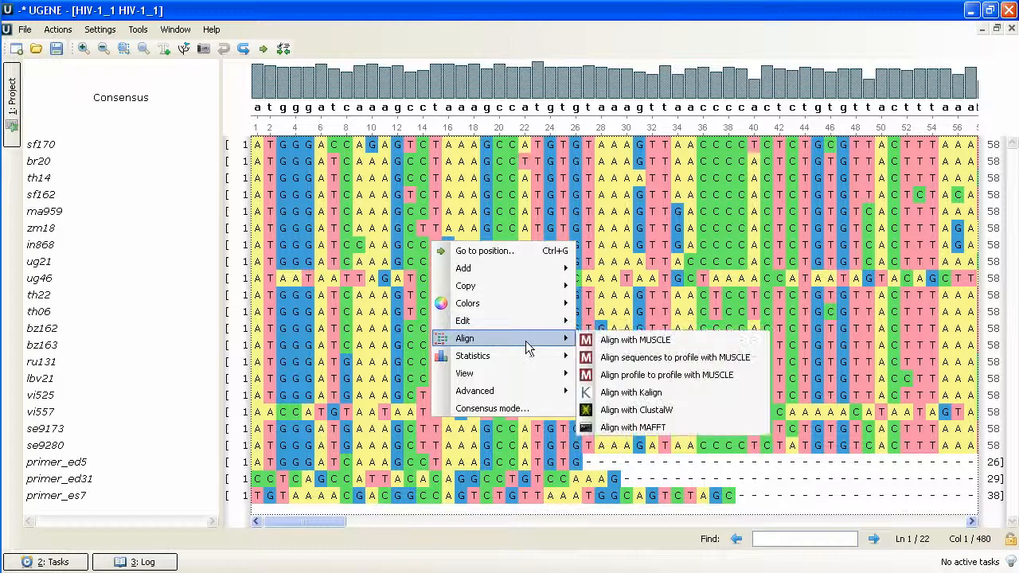
pyautogui.click(686, 434)
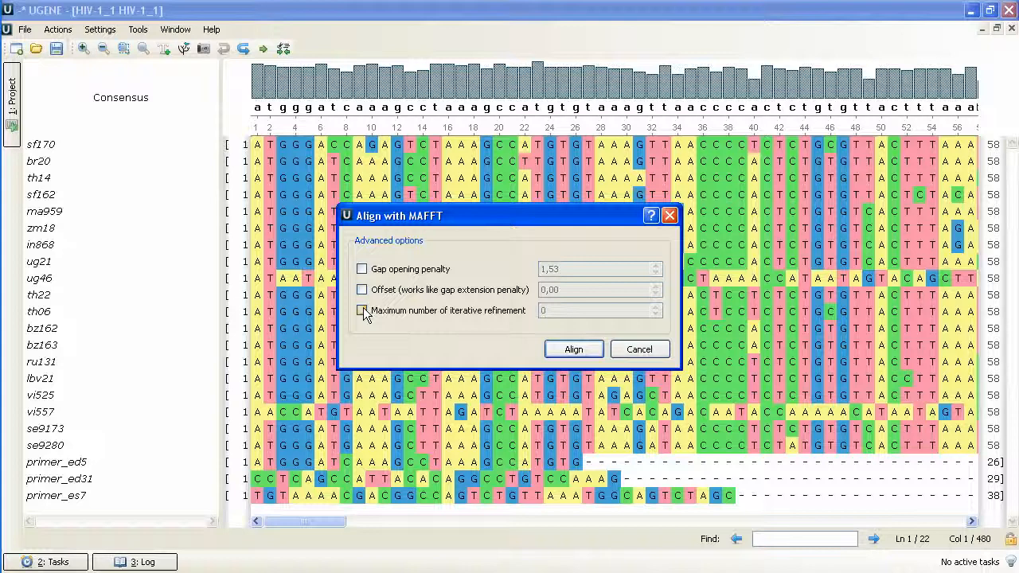
pyautogui.click(569, 349)
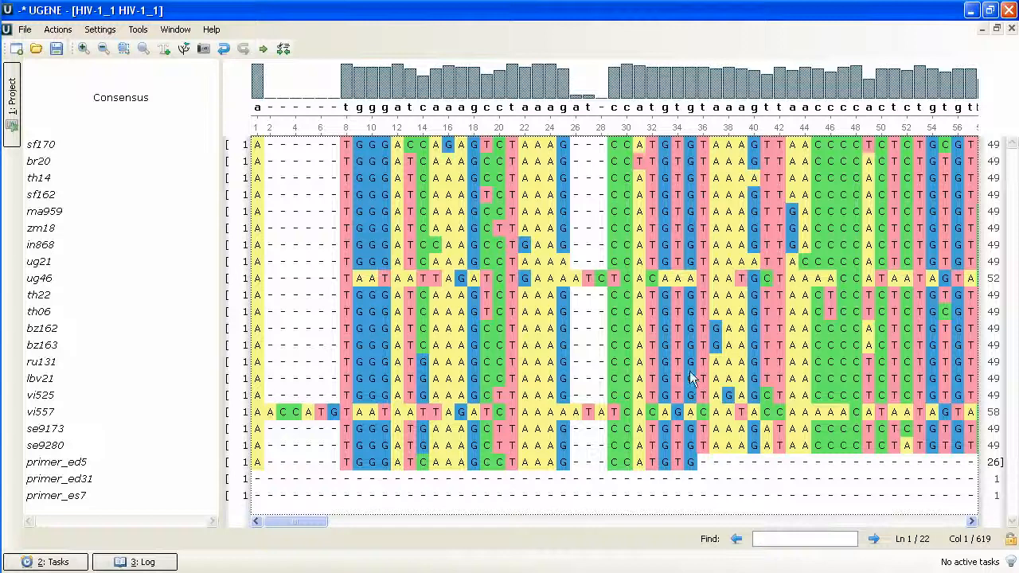
# Open the program settings for review.
pyautogui.click(102, 29)
pyautogui.click(127, 63)
pyautogui.click(251, 166)
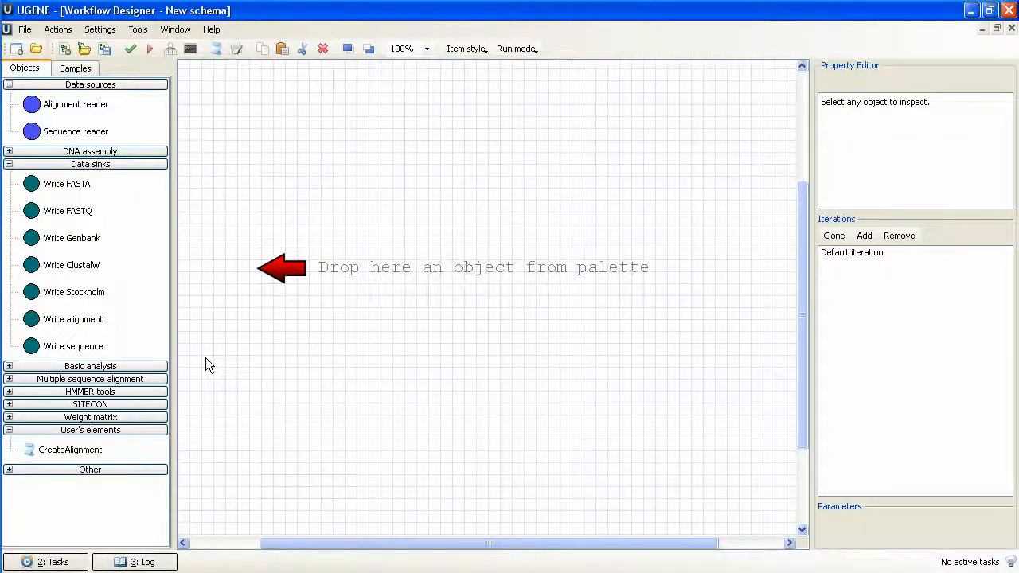
# Add a Sequence reader to the workflow canvas and set its input file to eas.fastq.
pyautogui.click(123, 134)
pyautogui.moveTo(123, 135); pyautogui.dragTo(204, 263)
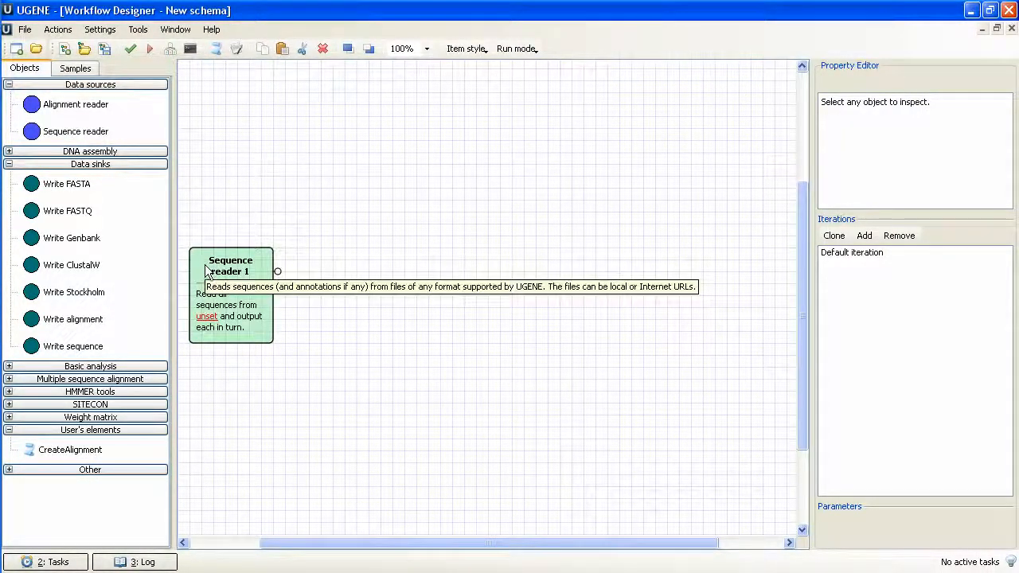
pyautogui.click(204, 270)
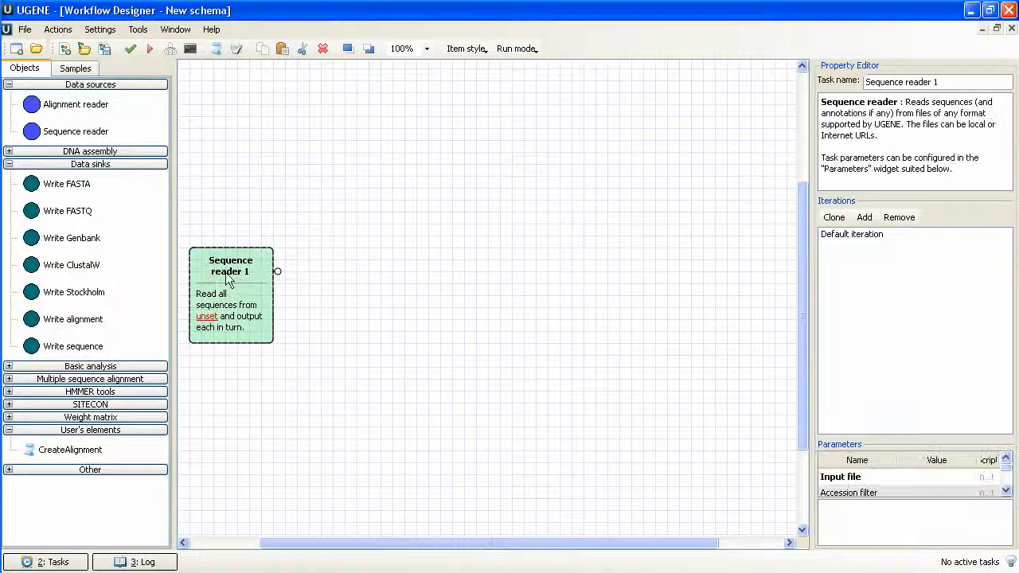
pyautogui.click(934, 476)
pyautogui.click(966, 476)
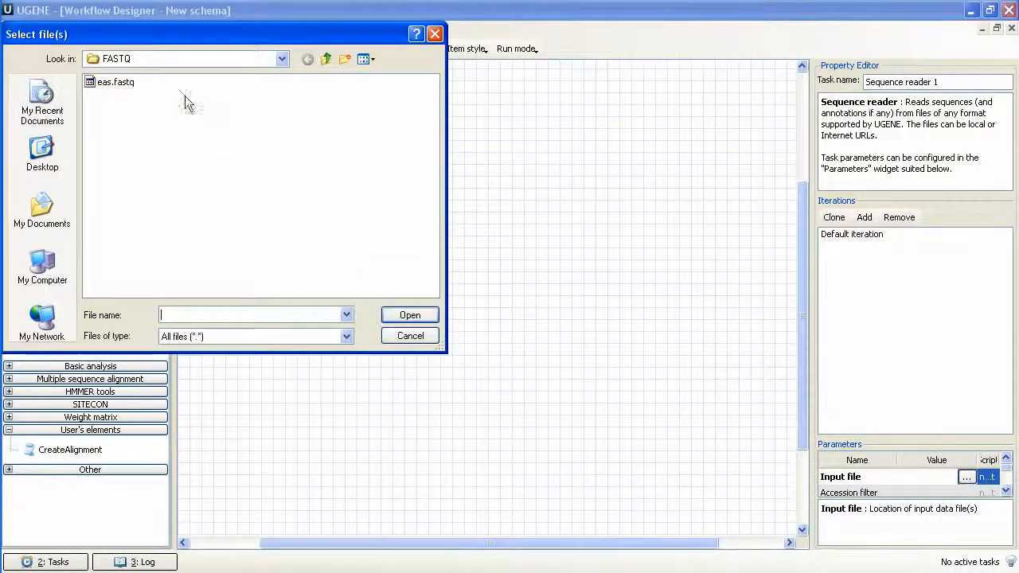
pyautogui.click(121, 83)
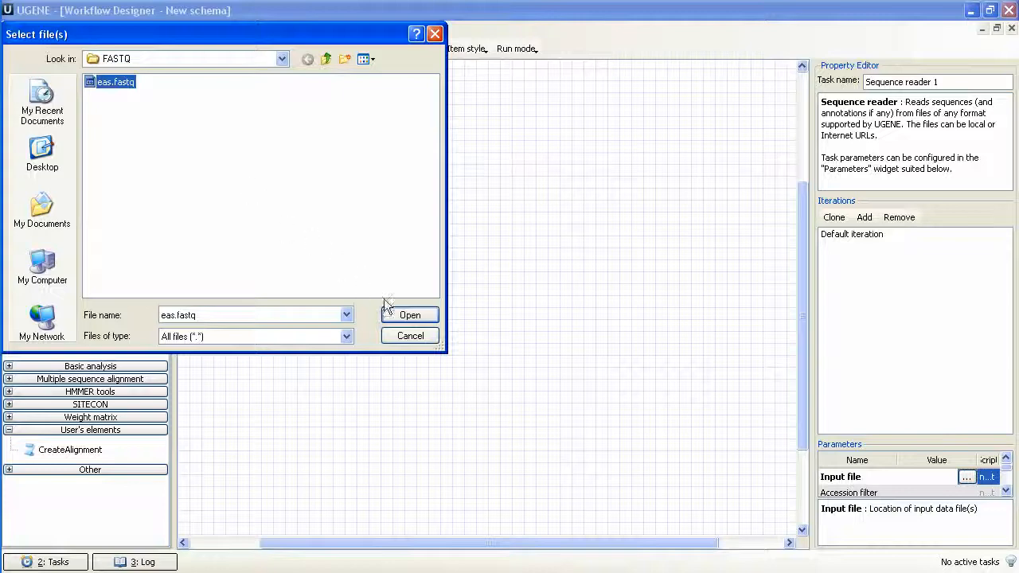
pyautogui.click(406, 316)
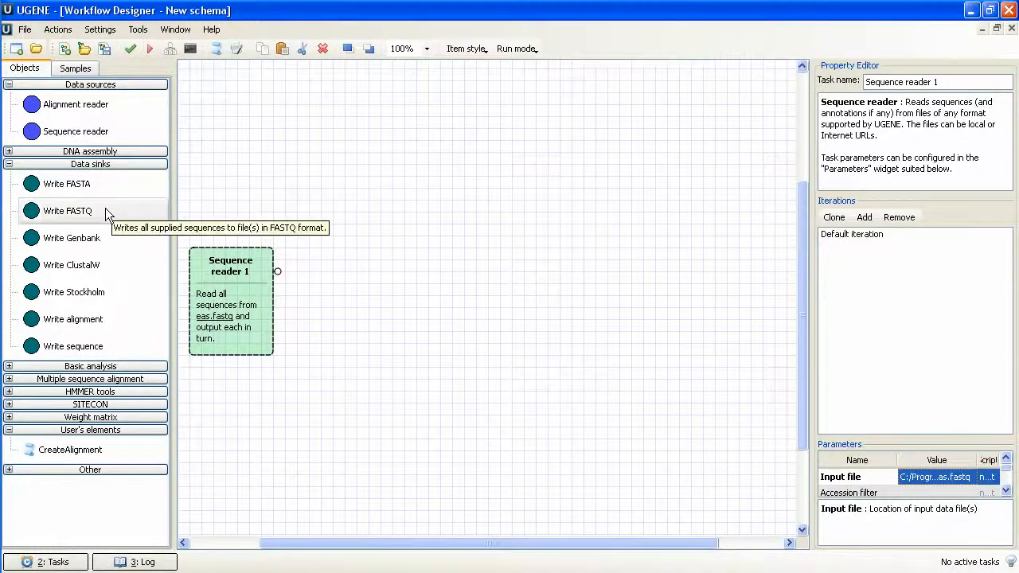
# Add a Write FASTQ element across the canvas from the reader and set its output file to res.fastq.
pyautogui.moveTo(104, 210); pyautogui.dragTo(652, 264)
pyautogui.click(690, 274)
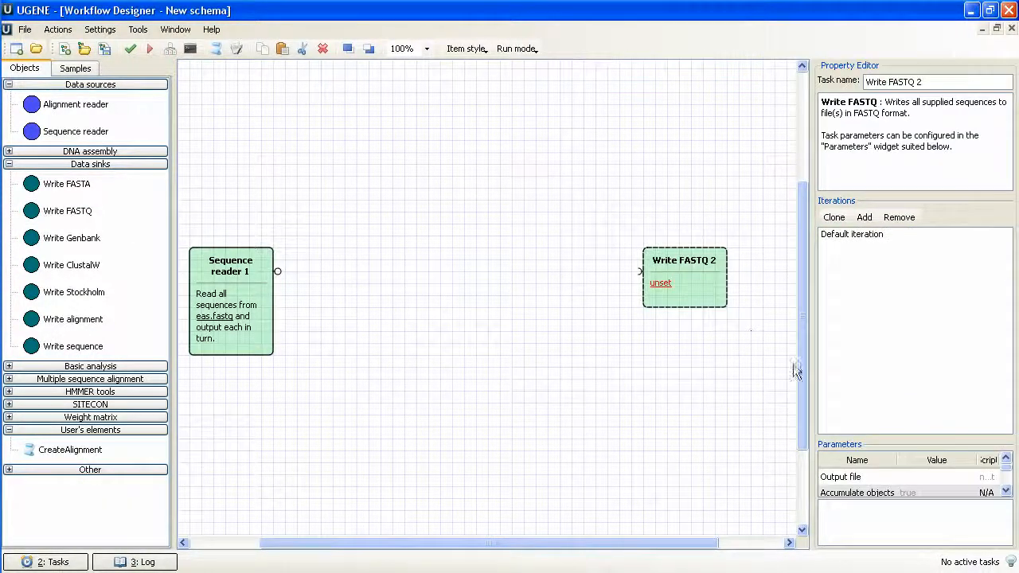
pyautogui.click(928, 476)
pyautogui.click(966, 477)
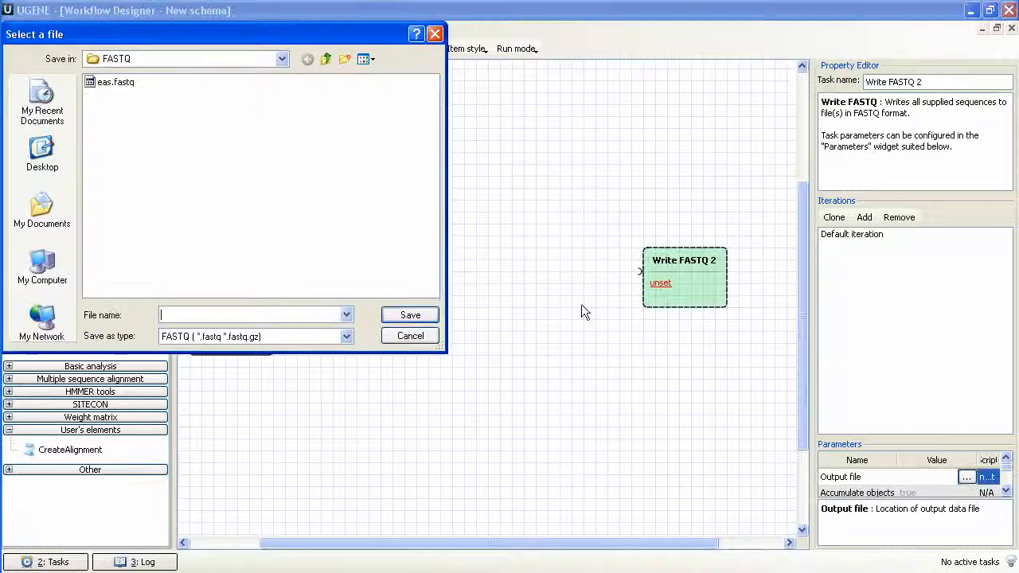
pyautogui.click(209, 315)
pyautogui.write('res')
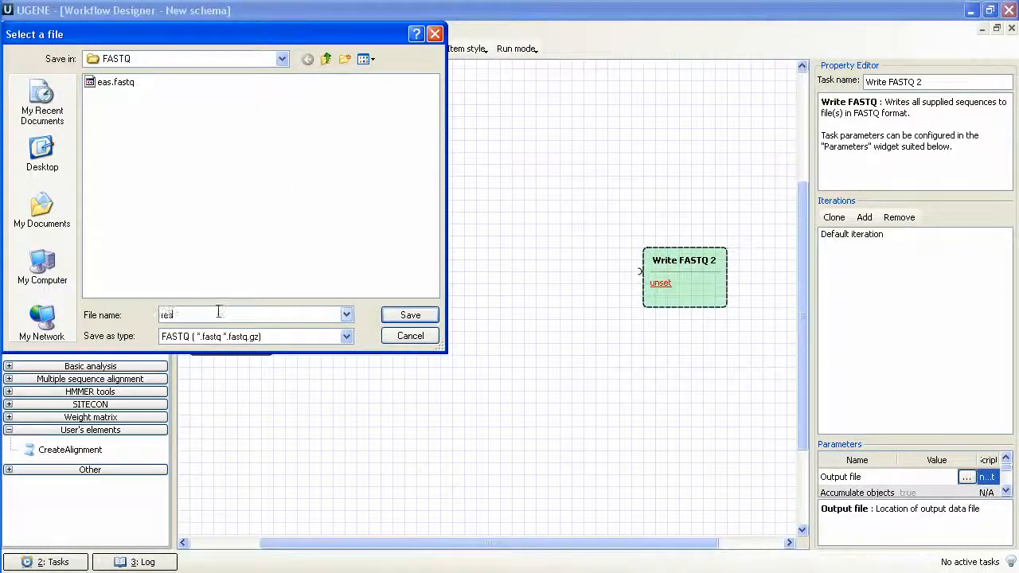
pyautogui.click(392, 318)
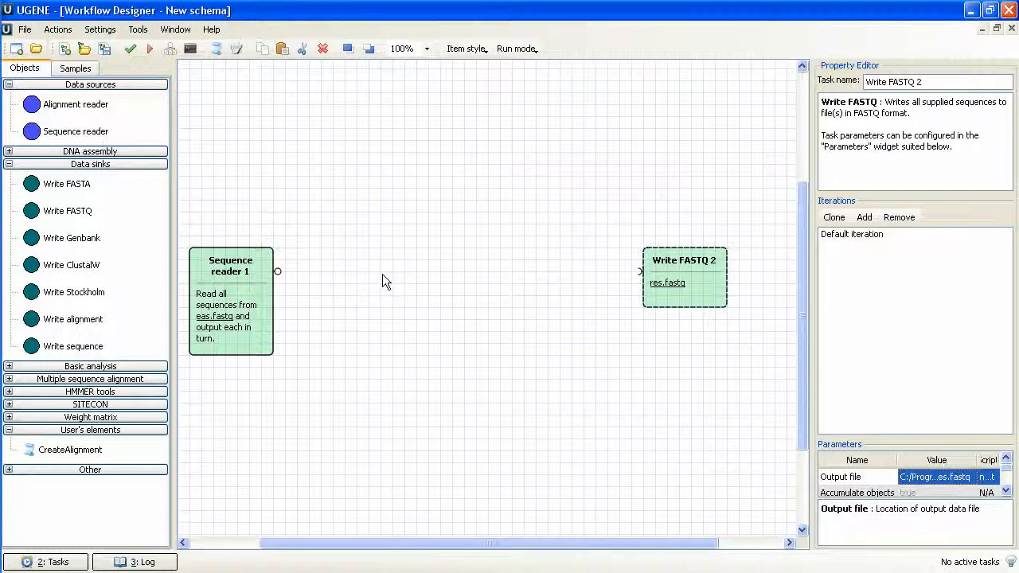
# Begin a script element named QualityFilter with the description "Filters sequences that have low value of minimum quality score or doesn't have such scores.".
pyautogui.click(216, 49)
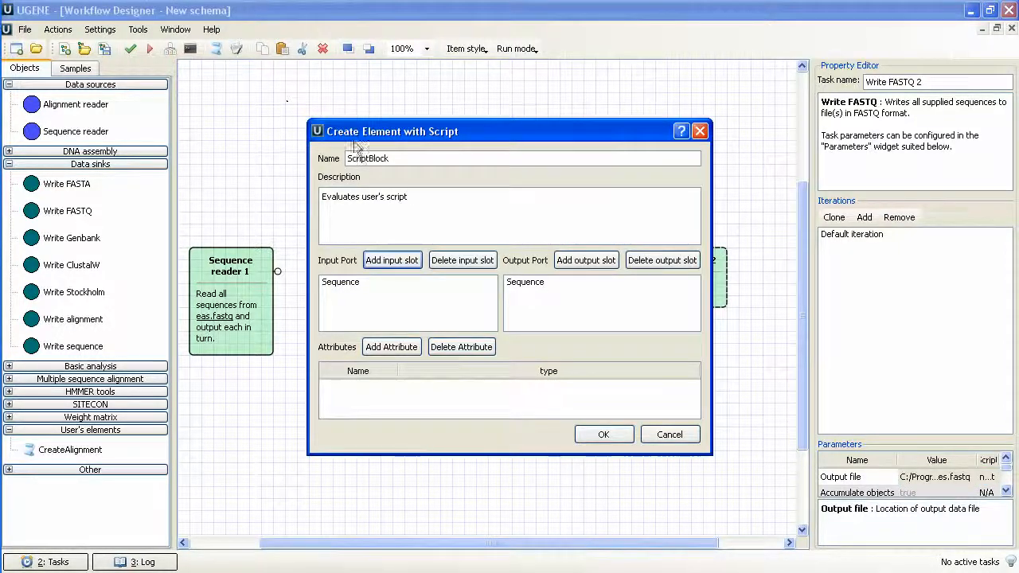
pyautogui.moveTo(350, 158); pyautogui.dragTo(403, 158)
pyautogui.write('Qual')
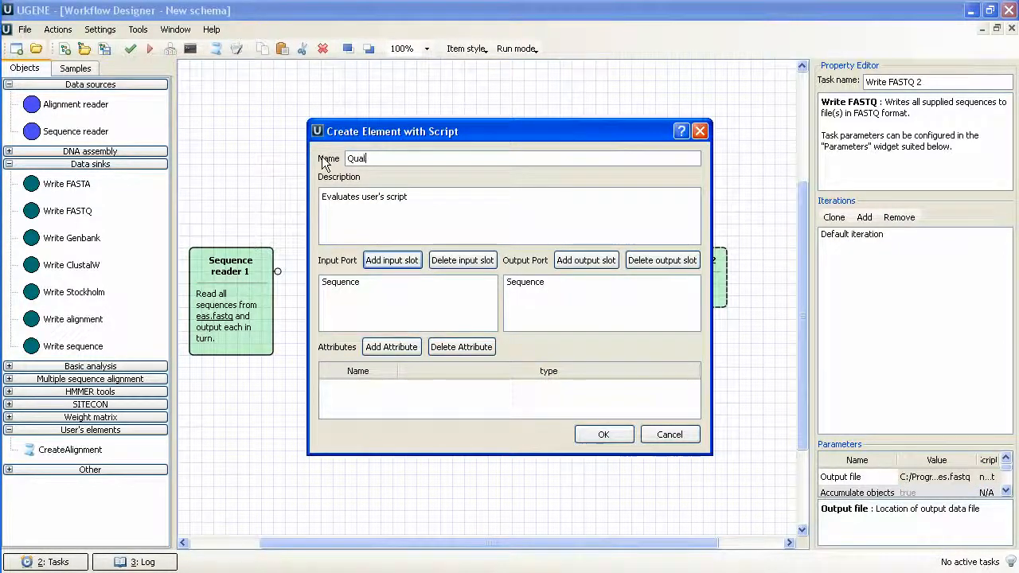
pyautogui.write('ityFilter')
pyautogui.press('Tab')
pyautogui.write("Filters sequences that have low value of minimum quality score or doesn't have such scores.")
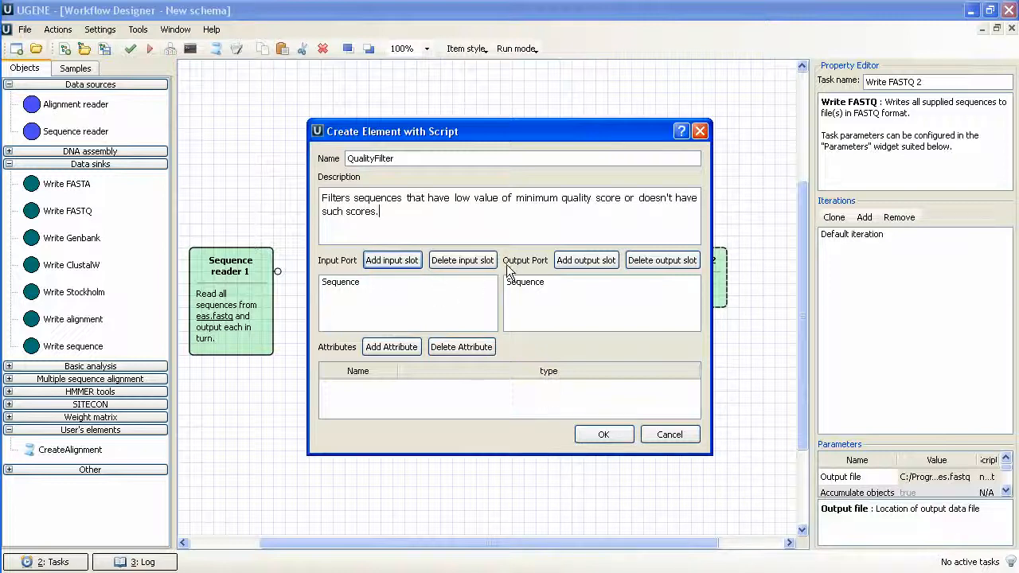
pyautogui.click(346, 285)
pyautogui.click(581, 288)
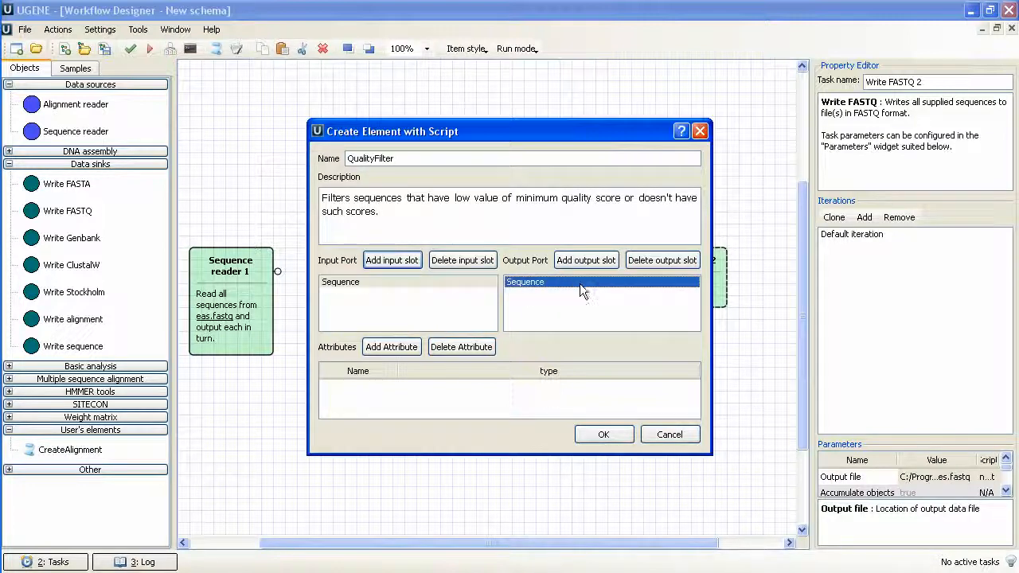
# Set the data type of the new element's output slot to Sequence.
pyautogui.click(627, 288)
pyautogui.click(690, 283)
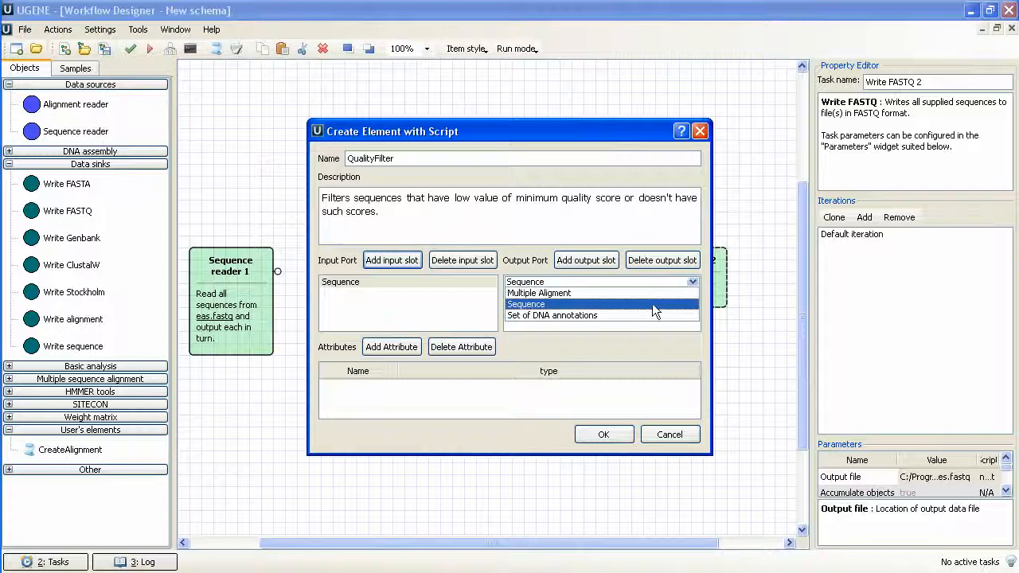
pyautogui.click(642, 304)
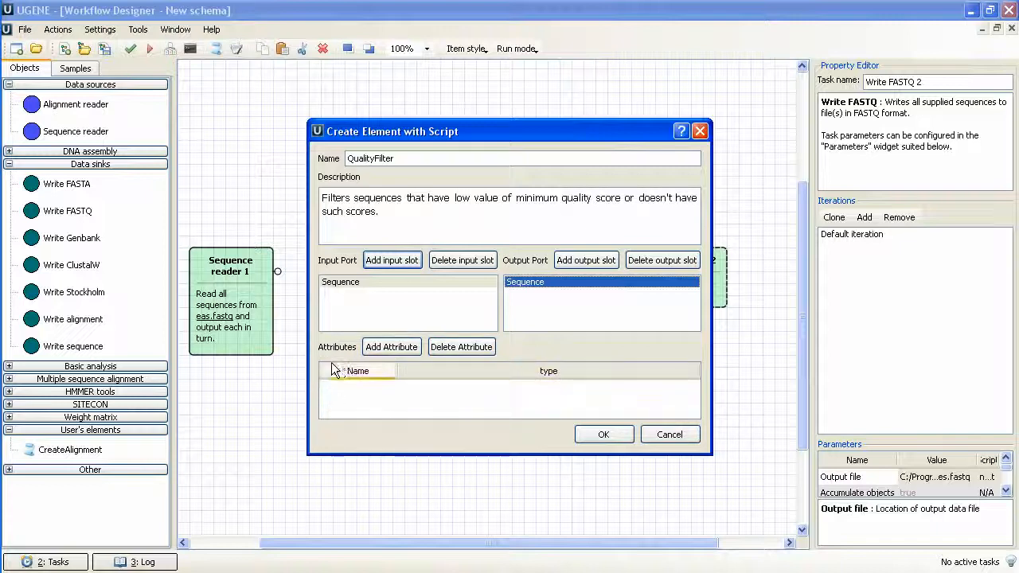
# Add an attribute named quality of type Number and create the QualityFilter element.
pyautogui.click(378, 352)
pyautogui.click(367, 391)
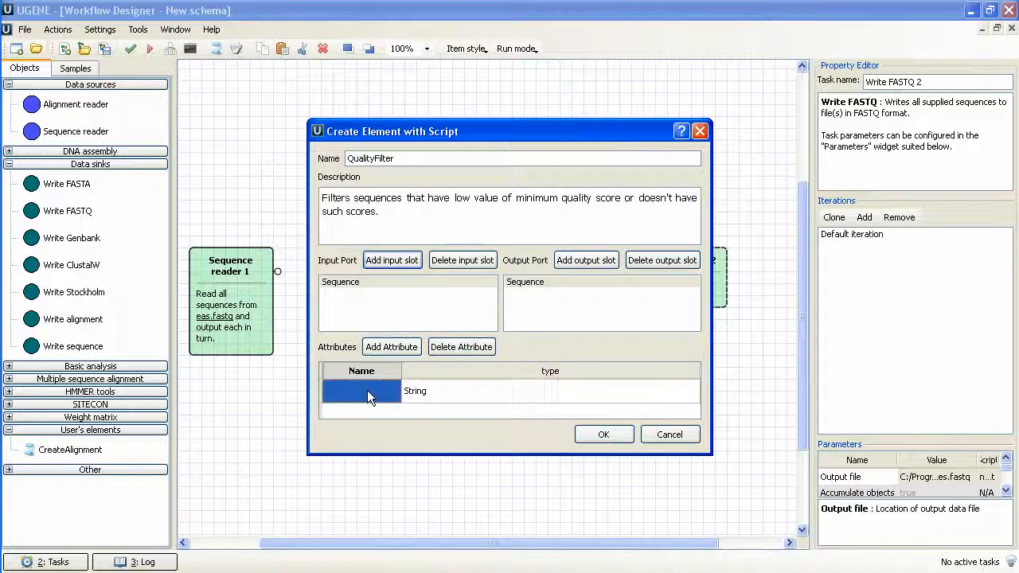
pyautogui.click(367, 390)
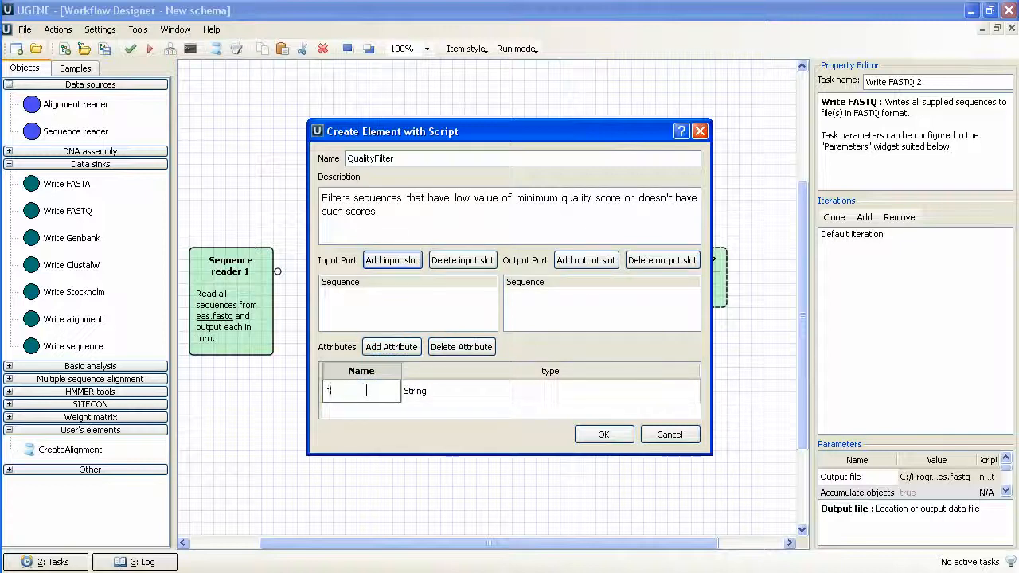
pyautogui.write('quality')
pyautogui.click(501, 398)
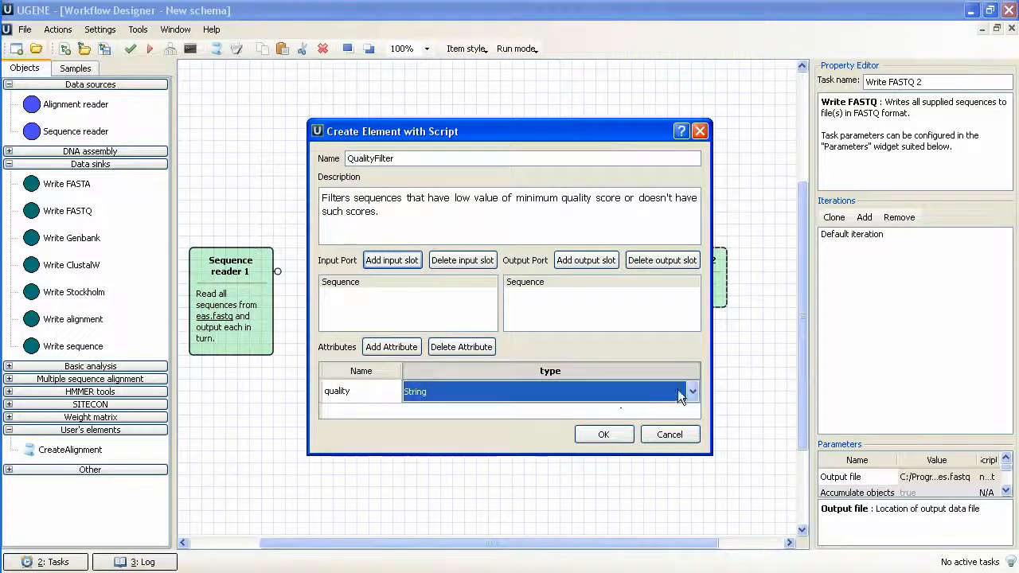
pyautogui.click(691, 394)
pyautogui.click(633, 419)
pyautogui.click(604, 434)
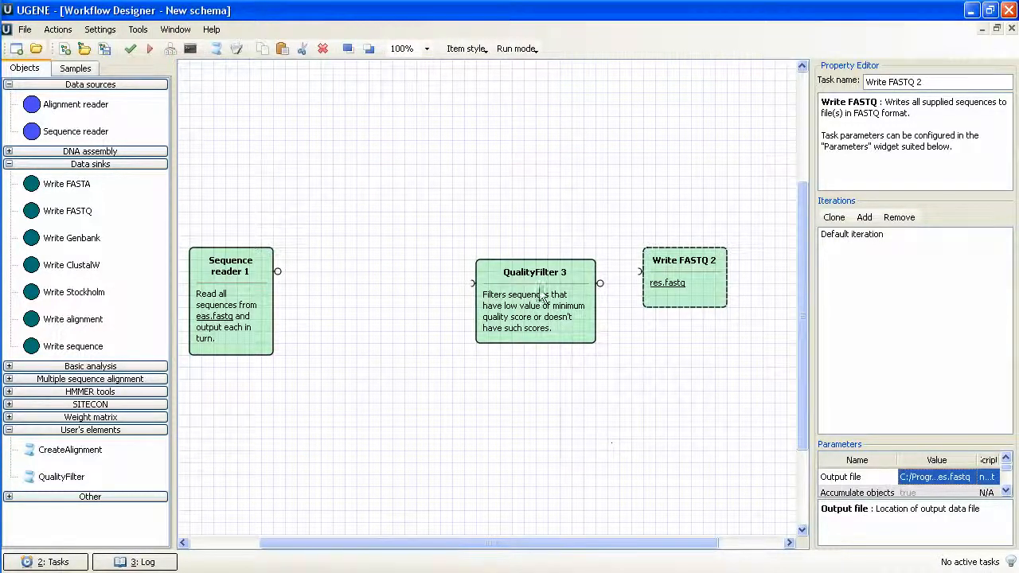
# Align QualityFilter between the Sequence reader and Write FASTQ elements and connect all three in sequence.
pyautogui.moveTo(543, 297); pyautogui.dragTo(446, 269)
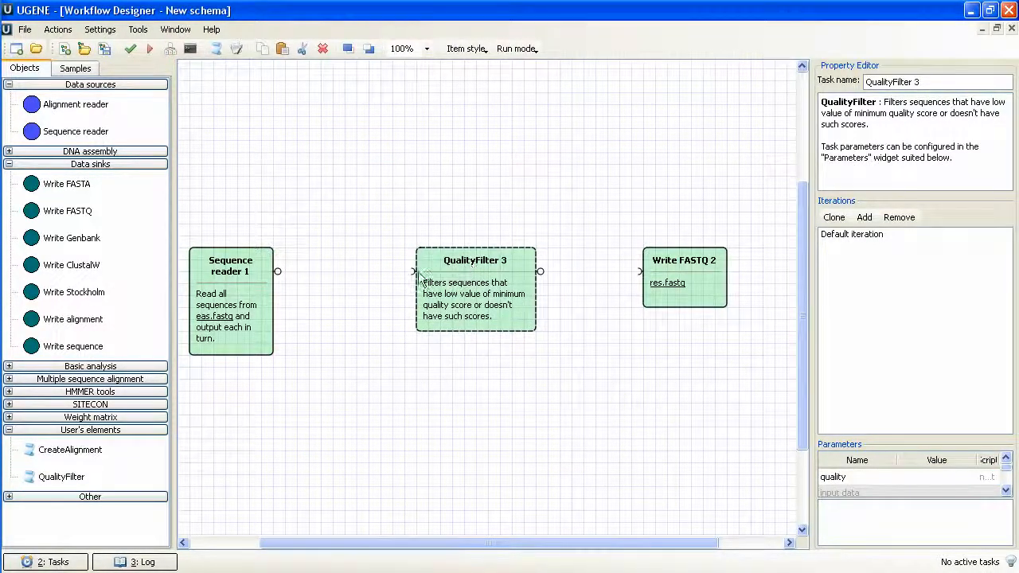
pyautogui.moveTo(277, 272); pyautogui.dragTo(411, 272)
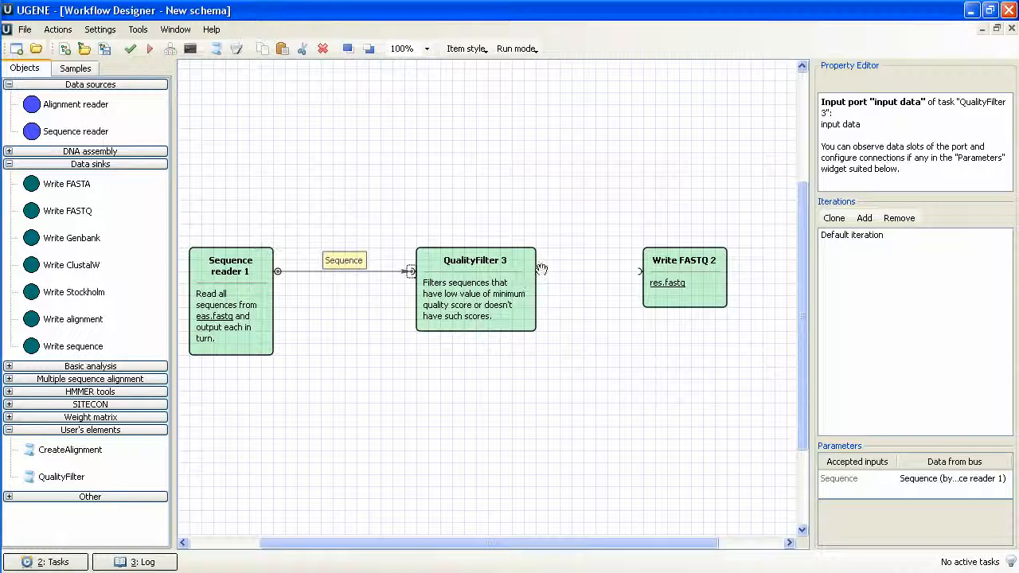
pyautogui.moveTo(549, 271); pyautogui.dragTo(639, 271)
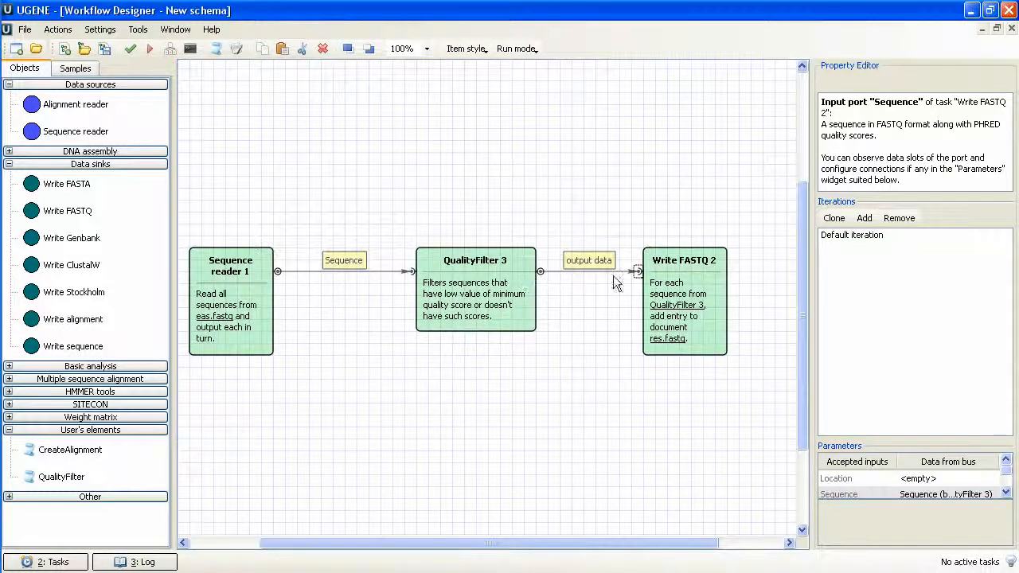
# Load the existing script file qualityfilter.js as the script text of the QualityFilter element.
pyautogui.click(510, 307)
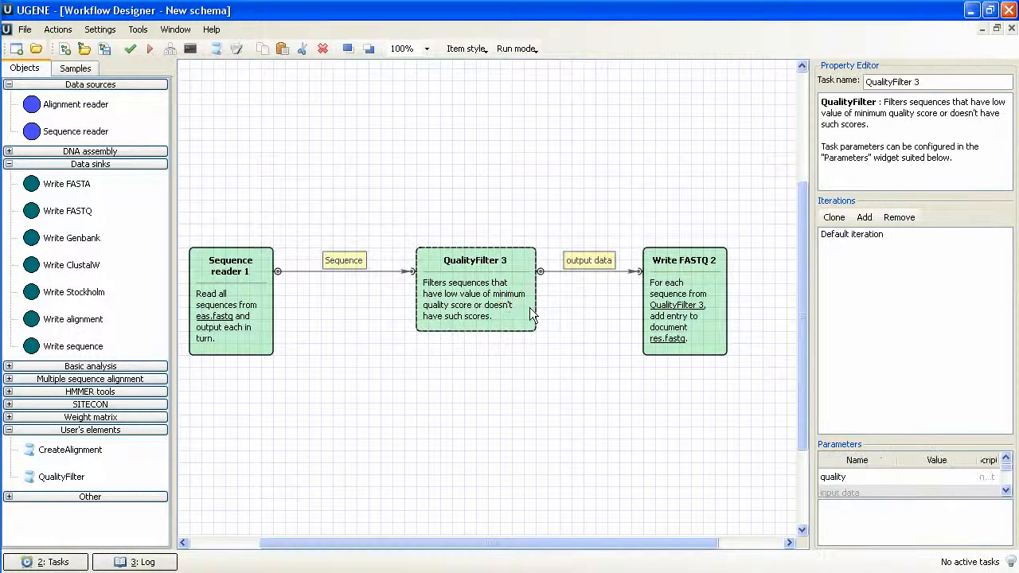
pyautogui.click(832, 477)
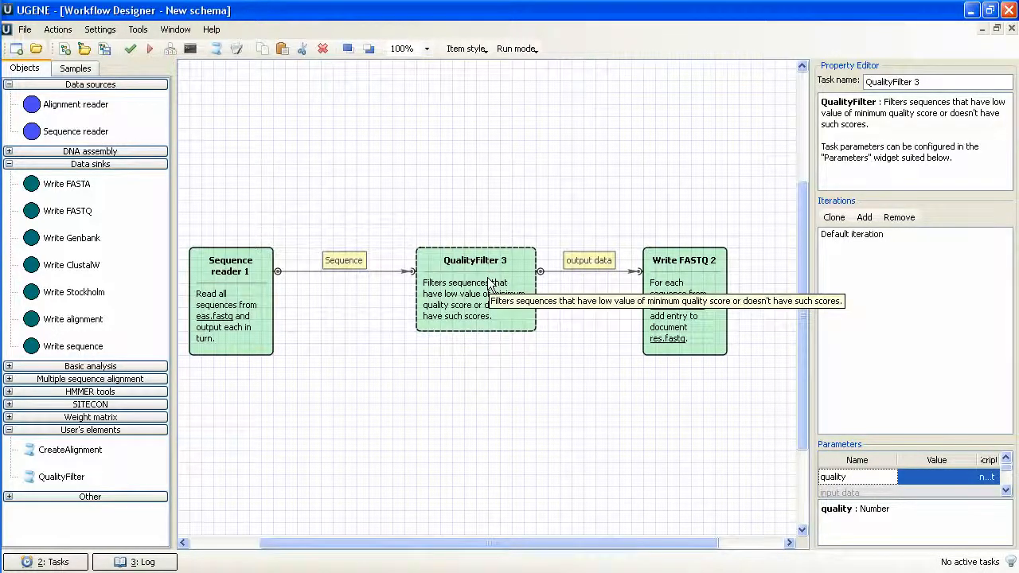
pyautogui.click(237, 51)
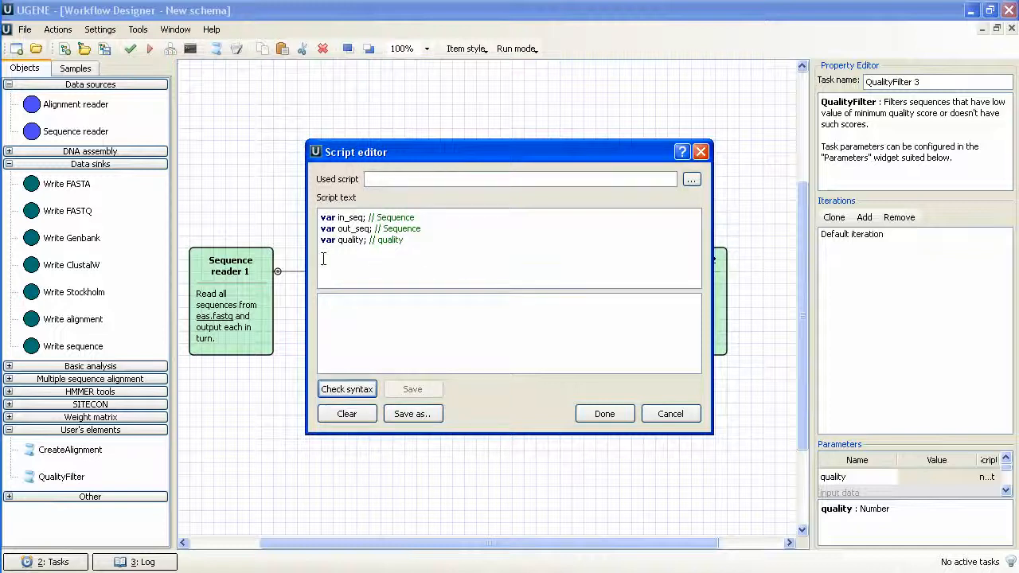
pyautogui.moveTo(337, 217); pyautogui.dragTo(374, 240)
pyautogui.click(360, 307)
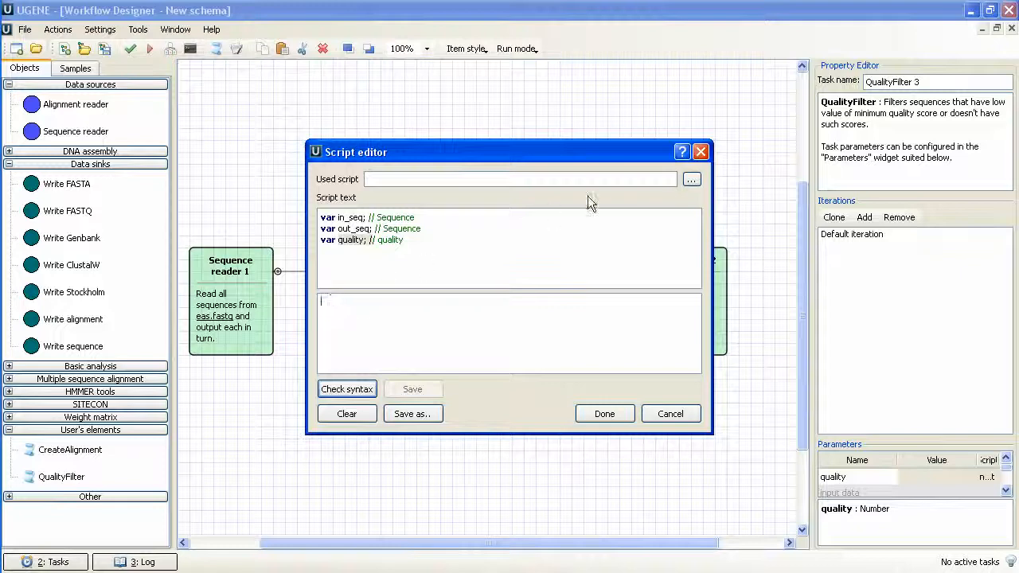
pyautogui.click(691, 179)
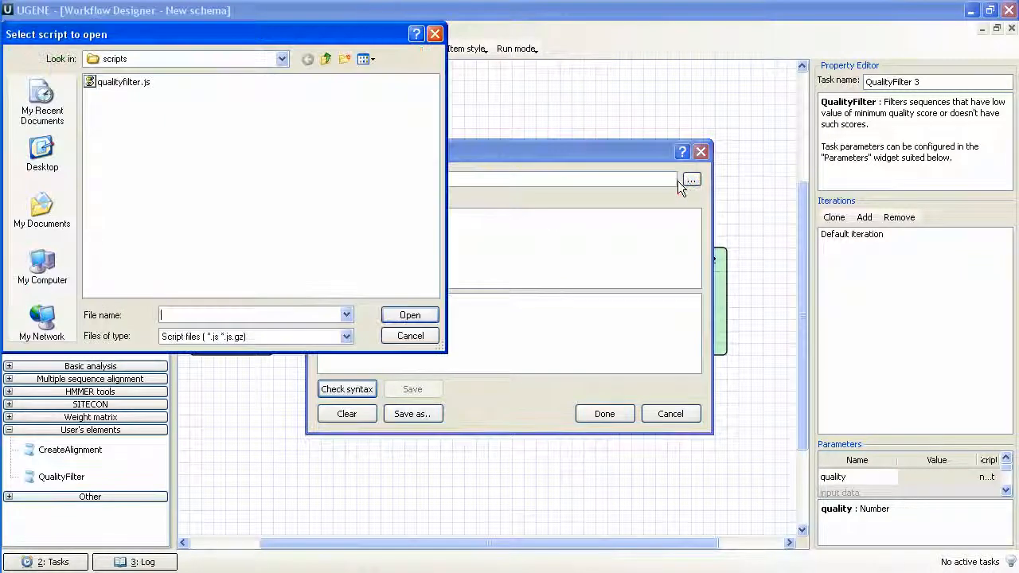
pyautogui.click(121, 82)
pyautogui.click(410, 315)
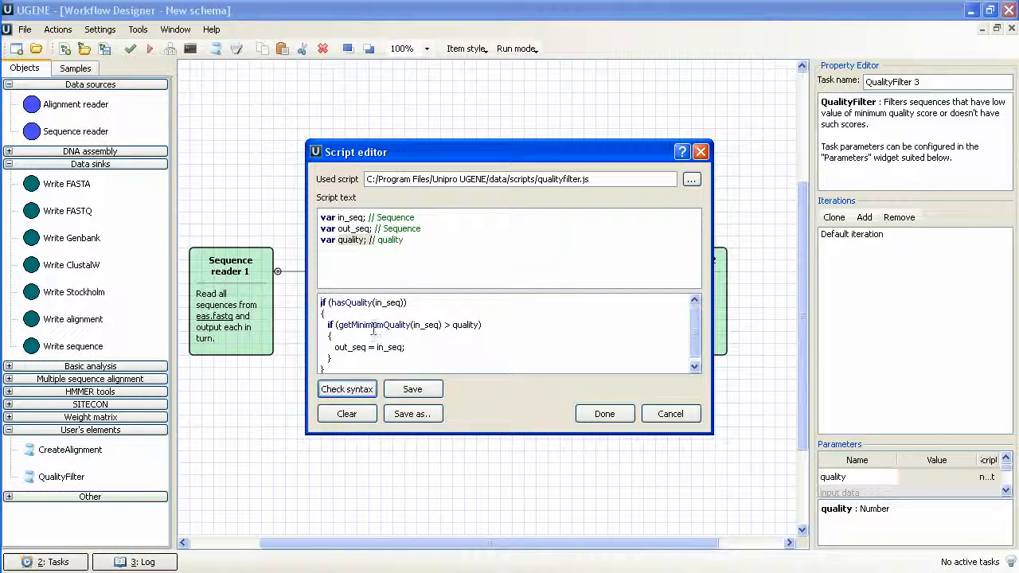
# Examine the script's hasQuality and getMinimumQuality conditions and its out_seq assignment, and accept the script for the QualityFilter element.
pyautogui.moveTo(321, 302); pyautogui.dragTo(411, 303)
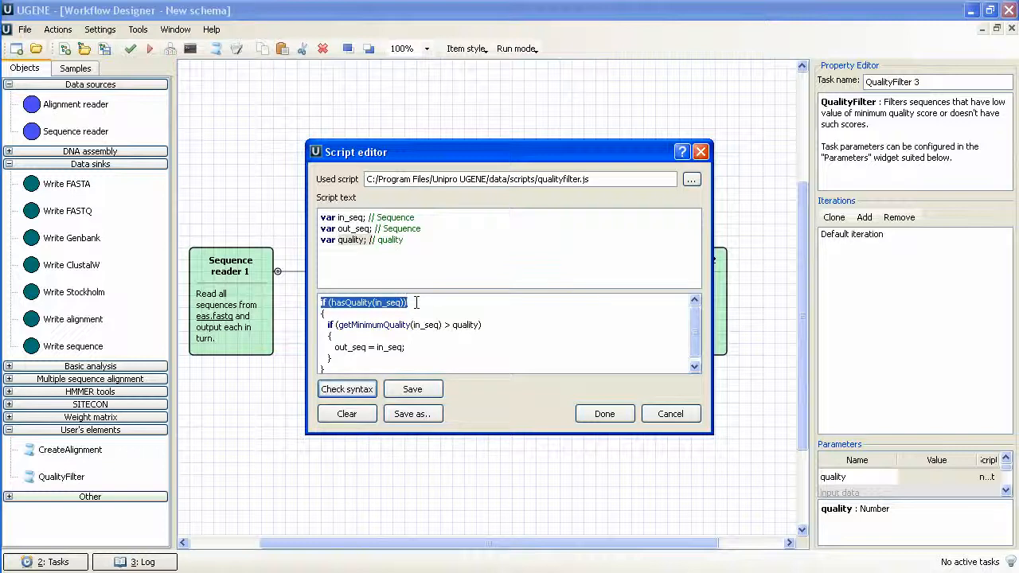
pyautogui.click(416, 302)
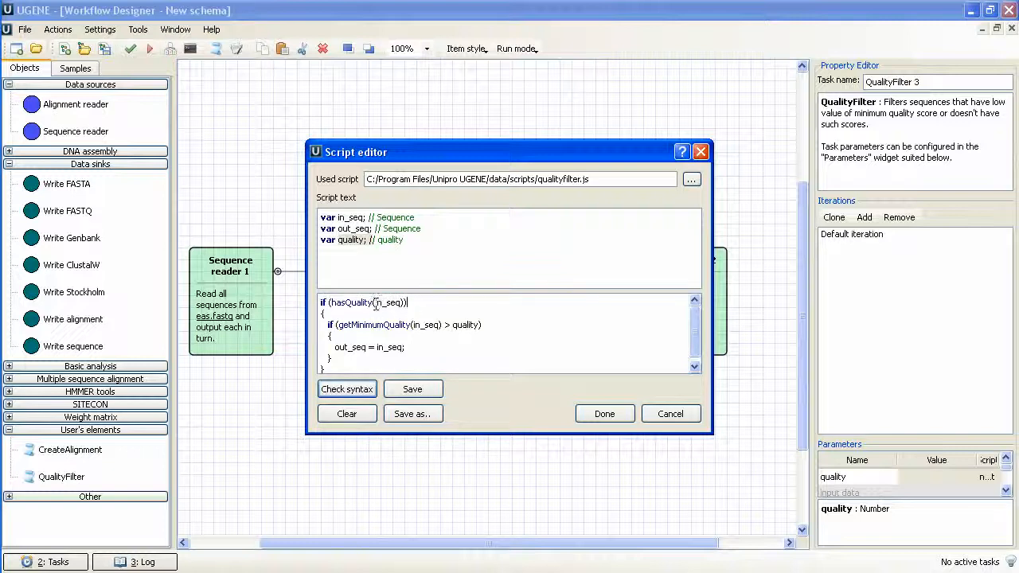
pyautogui.moveTo(331, 302); pyautogui.dragTo(371, 302)
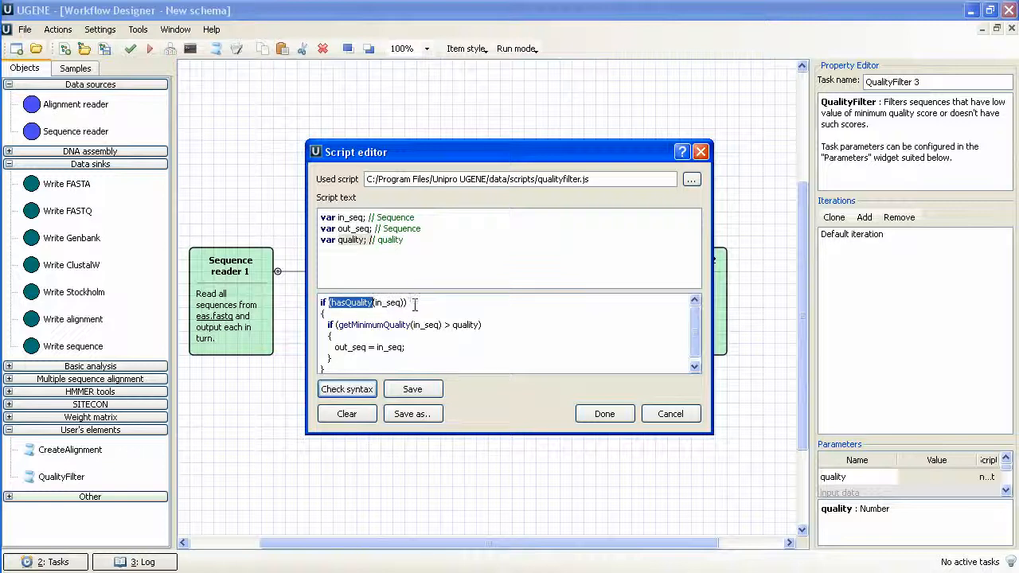
pyautogui.click(409, 301)
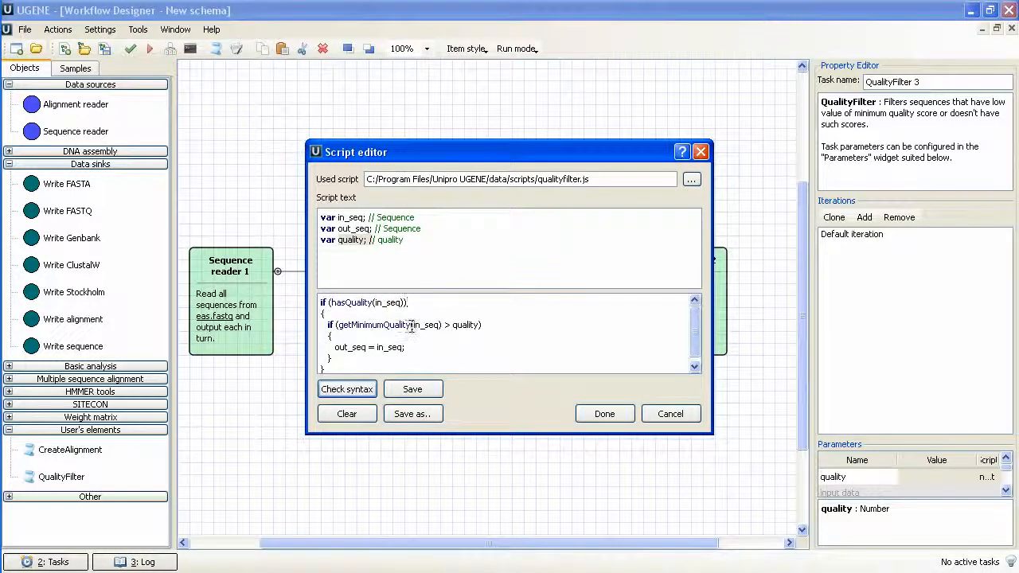
pyautogui.moveTo(412, 325); pyautogui.dragTo(440, 327)
pyautogui.moveTo(337, 325); pyautogui.dragTo(481, 326)
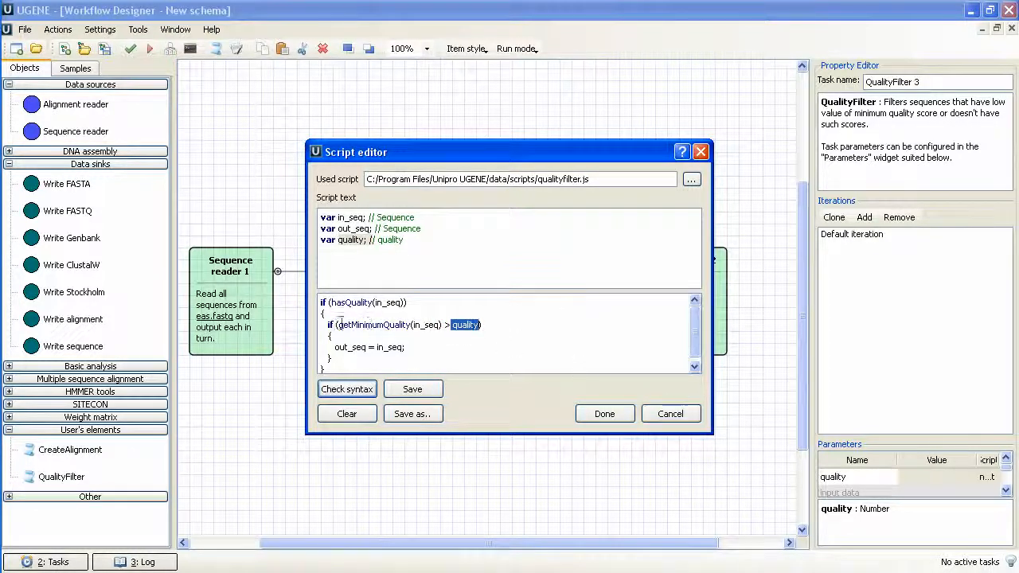
pyautogui.moveTo(339, 325); pyautogui.dragTo(408, 334)
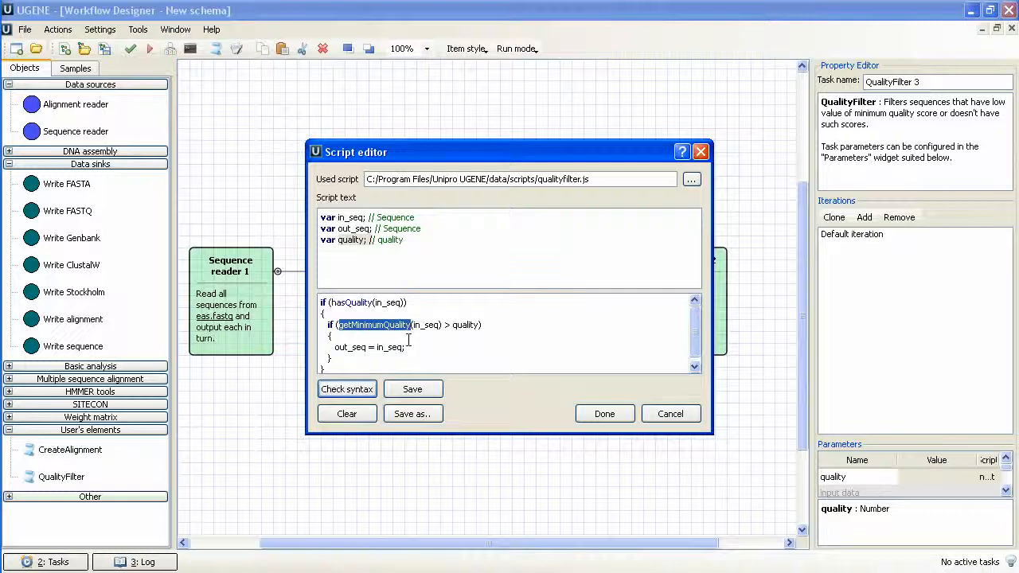
pyautogui.click(409, 338)
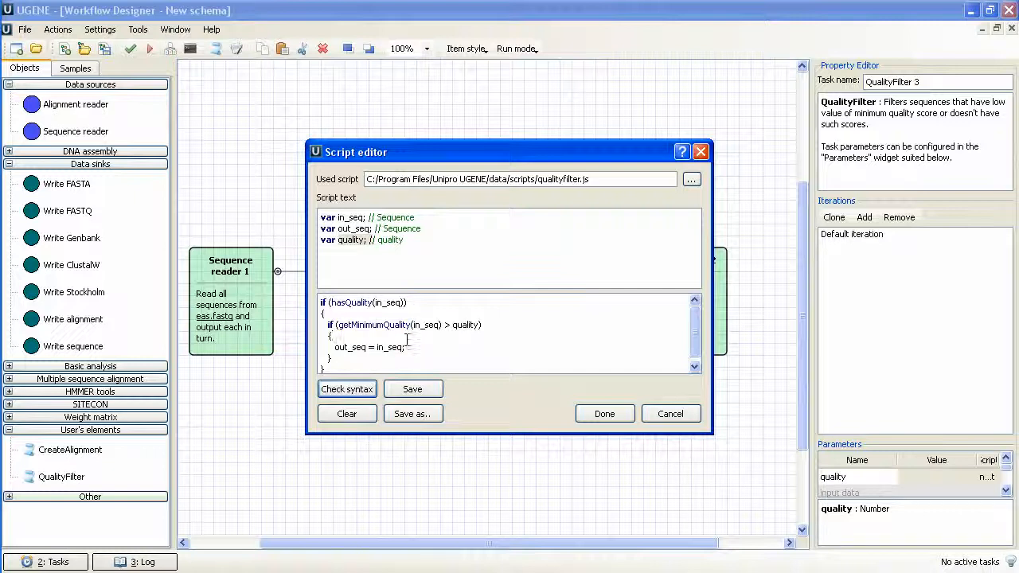
pyautogui.moveTo(333, 348); pyautogui.dragTo(406, 348)
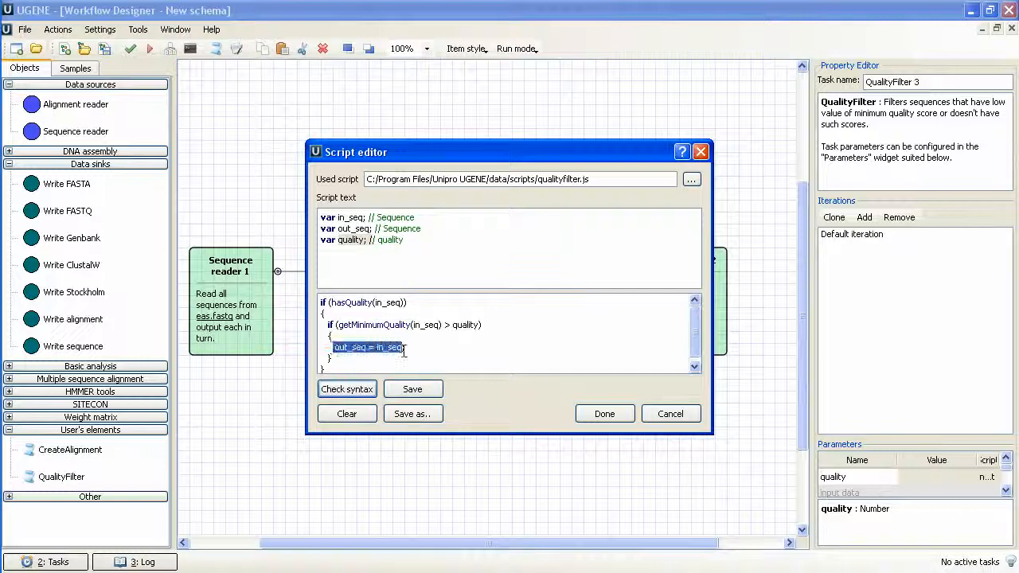
pyautogui.click(365, 351)
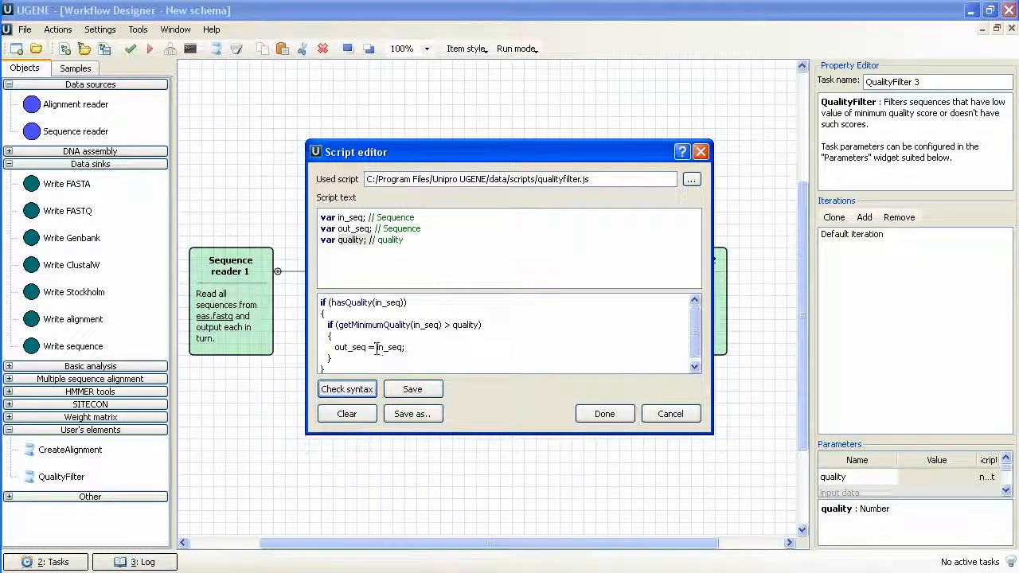
pyautogui.doubleClick(395, 348)
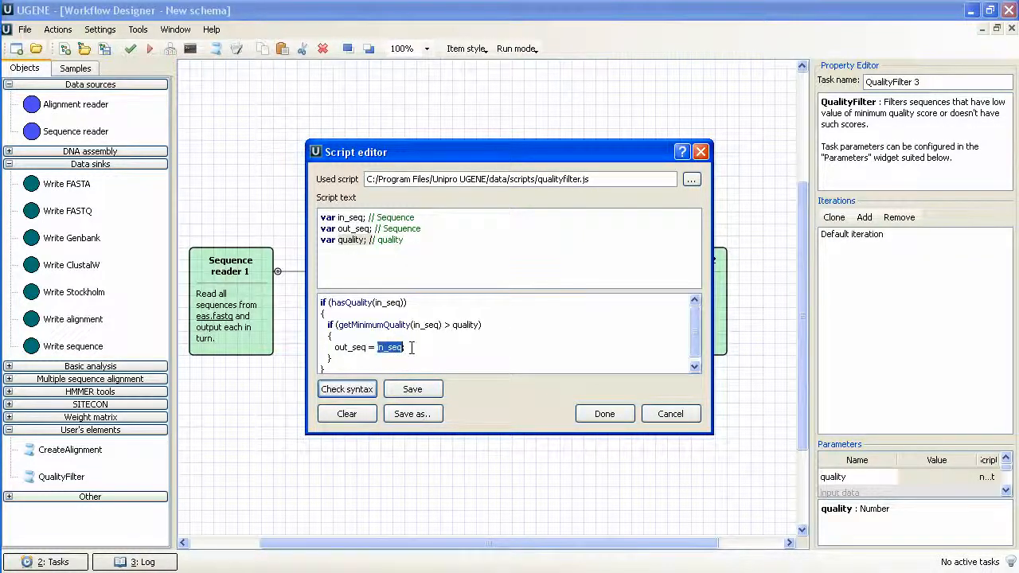
pyautogui.click(413, 347)
pyautogui.doubleClick(354, 228)
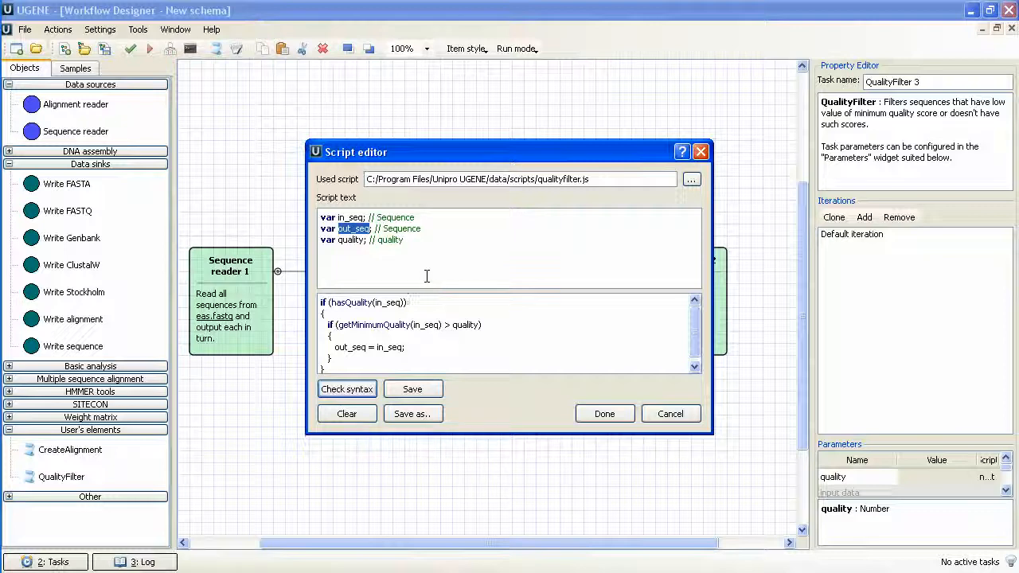
pyautogui.click(603, 418)
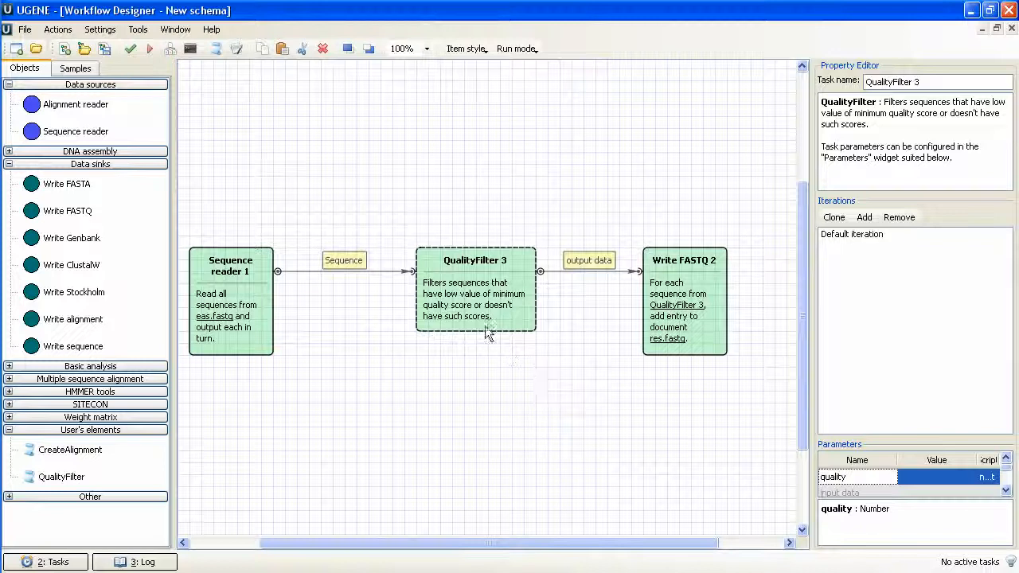
# Set the QualityFilter's quality parameter to 45 and run the workflow.
pyautogui.click(930, 478)
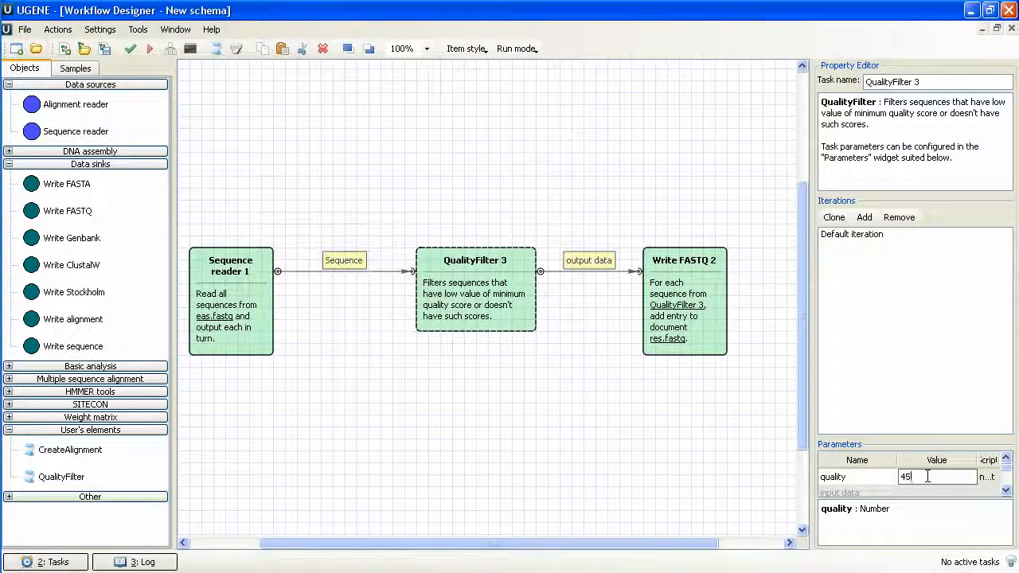
pyautogui.press('Return')
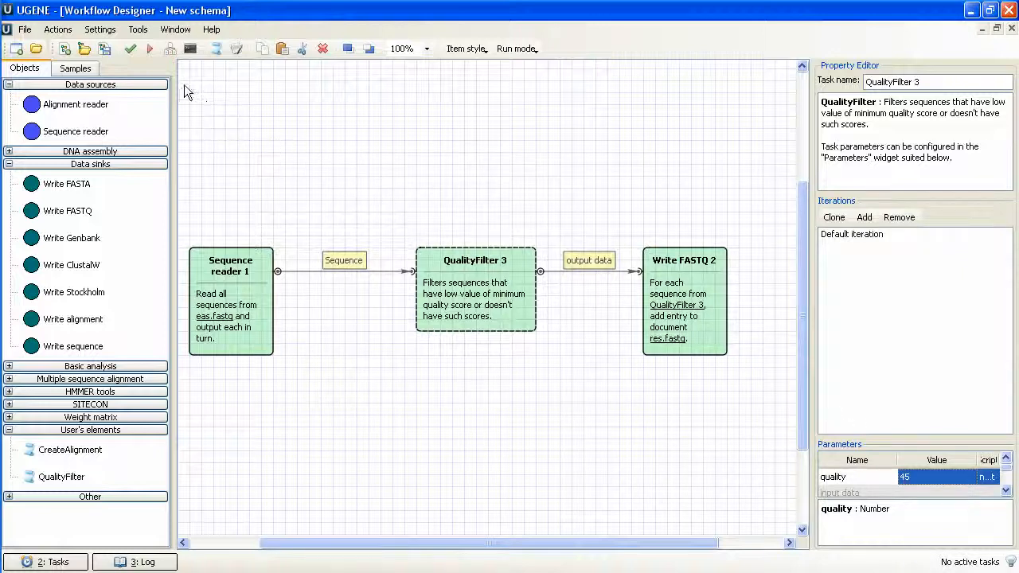
pyautogui.click(150, 50)
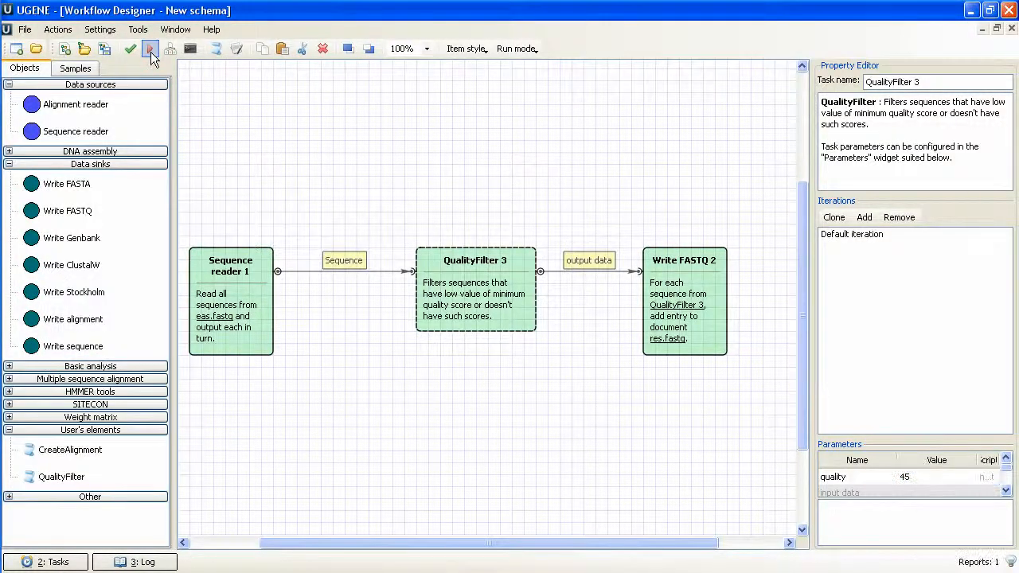
# Switch to Far and view the contents of the input file eas.fastq in the FASTQ samples folder.
pyautogui.hotkey('alt', 'Tab')
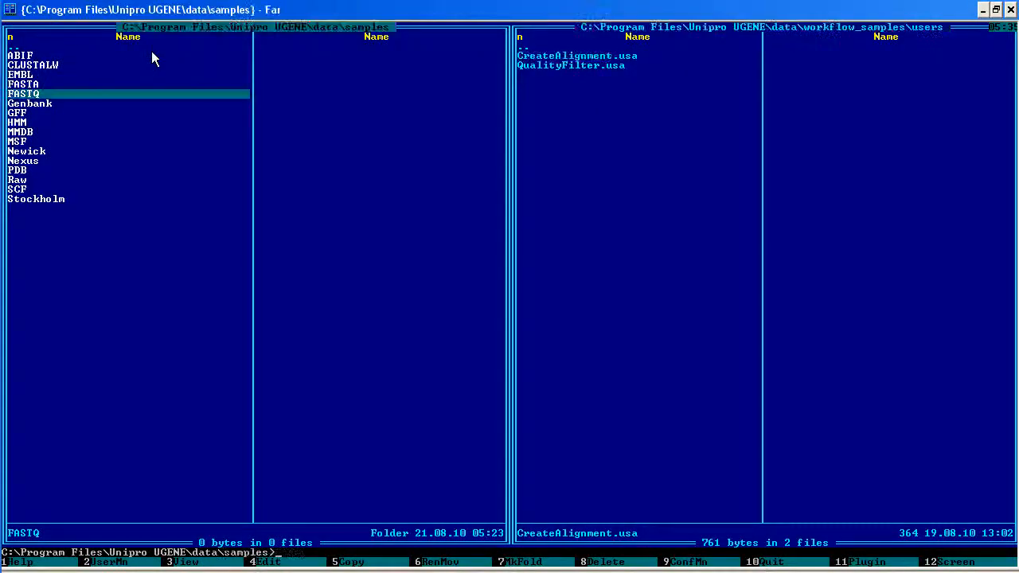
pyautogui.press('Return')
pyautogui.press('Down')
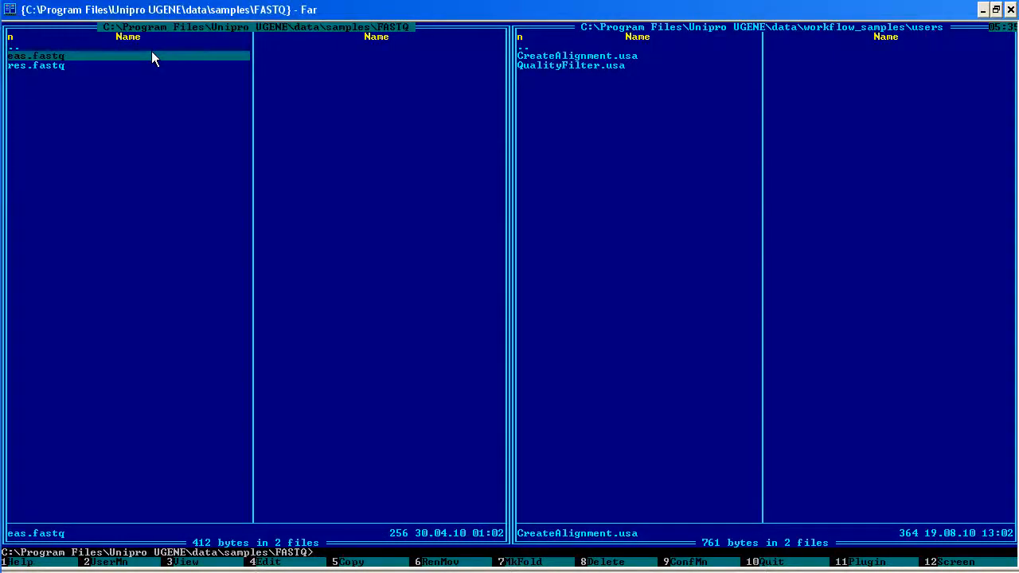
pyautogui.press('F3')
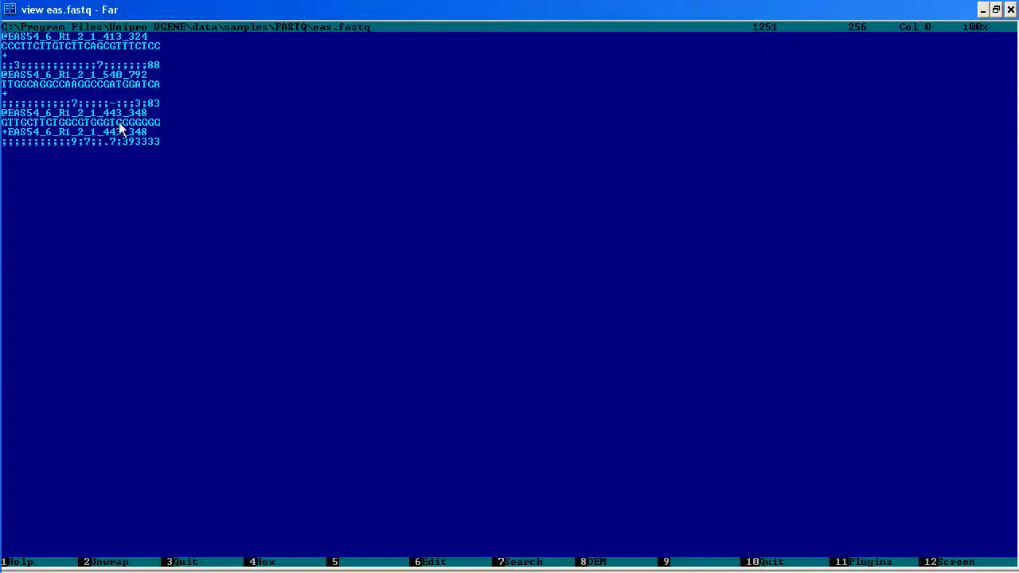
pyautogui.press('Escape')
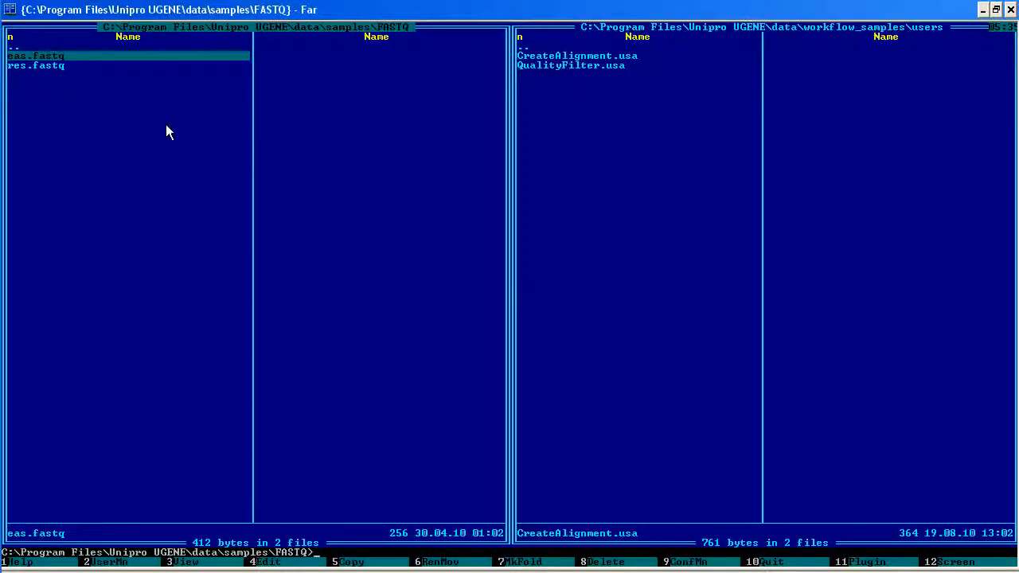
# View the contents of the output file res.fastq, and return to UGENE with the QualityFilter user element selected.
pyautogui.press('Down')
pyautogui.press('F3')
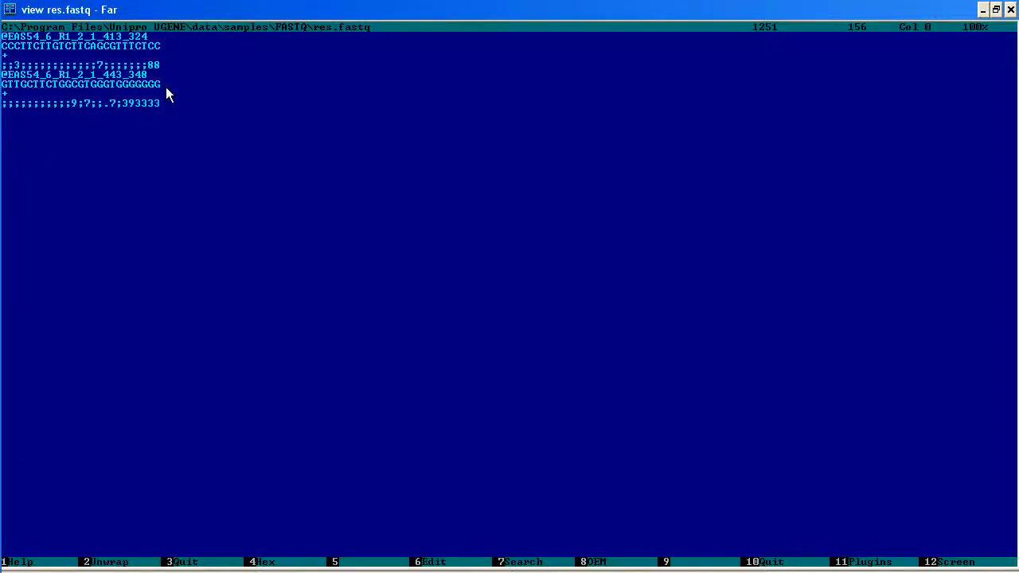
pyautogui.hotkey('alt', 'Tab')
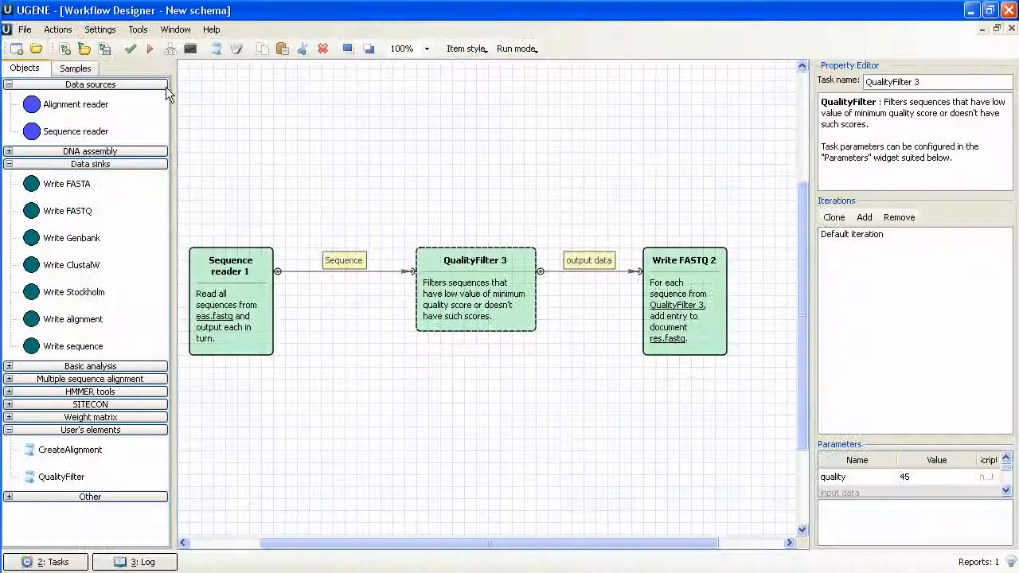
pyautogui.click(101, 476)
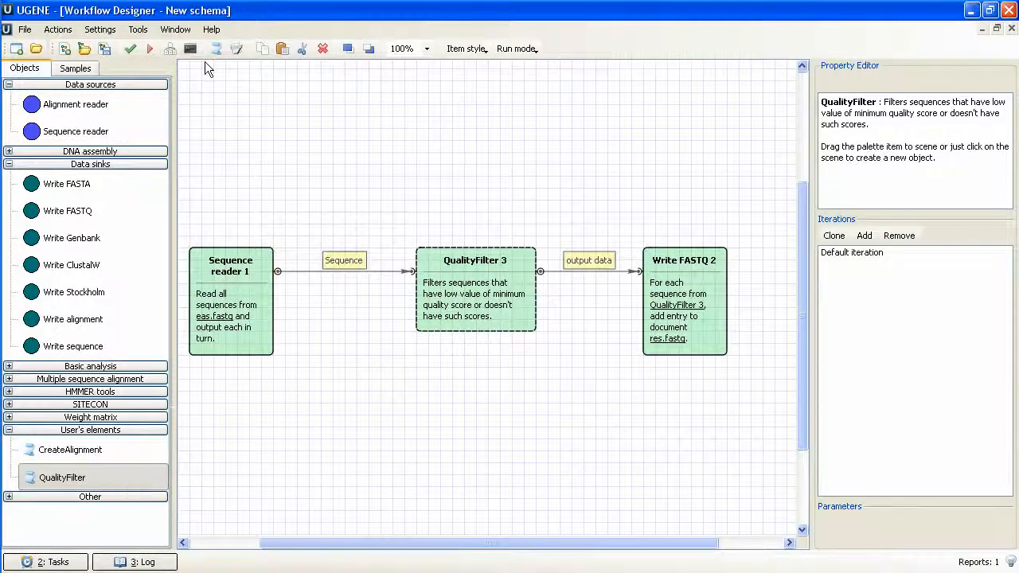
# Open the UGENE user manual at "Creating custom workflow elements" and examine the script element dialog and the supported script functions.
pyautogui.click(211, 32)
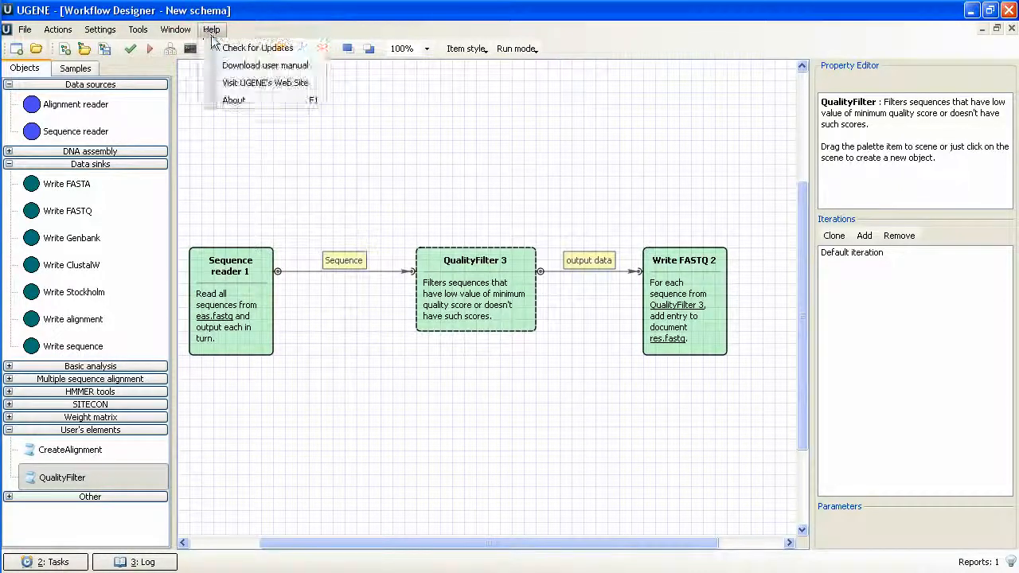
pyautogui.click(236, 68)
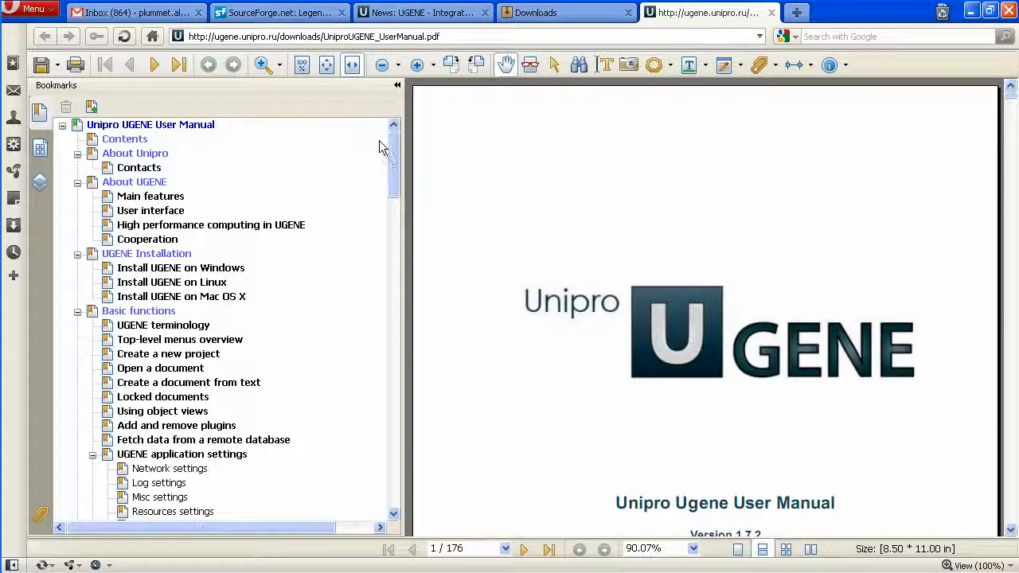
pyautogui.moveTo(390, 152); pyautogui.dragTo(405, 352)
pyautogui.click(253, 311)
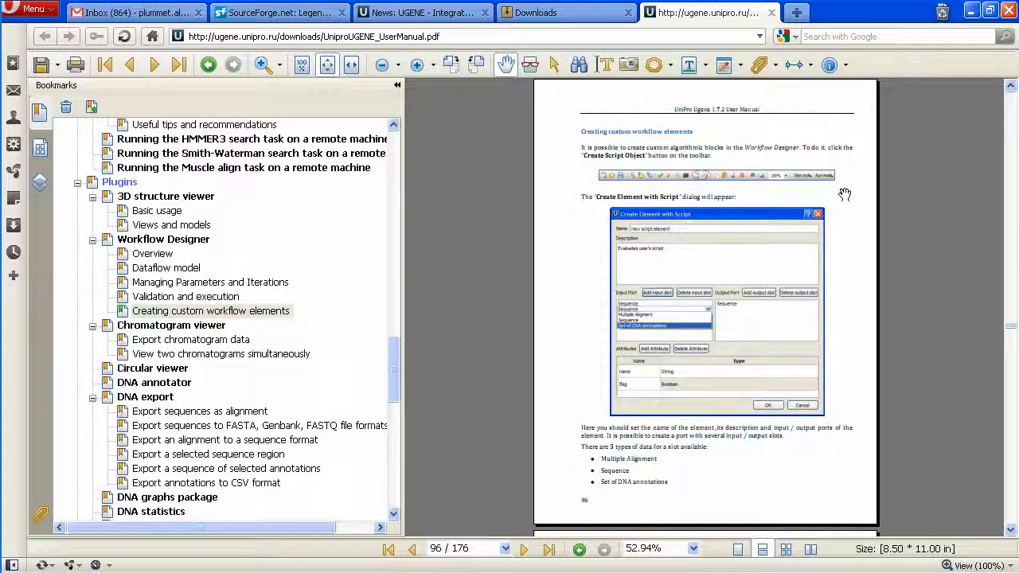
pyautogui.scroll(-10, 842, 194)
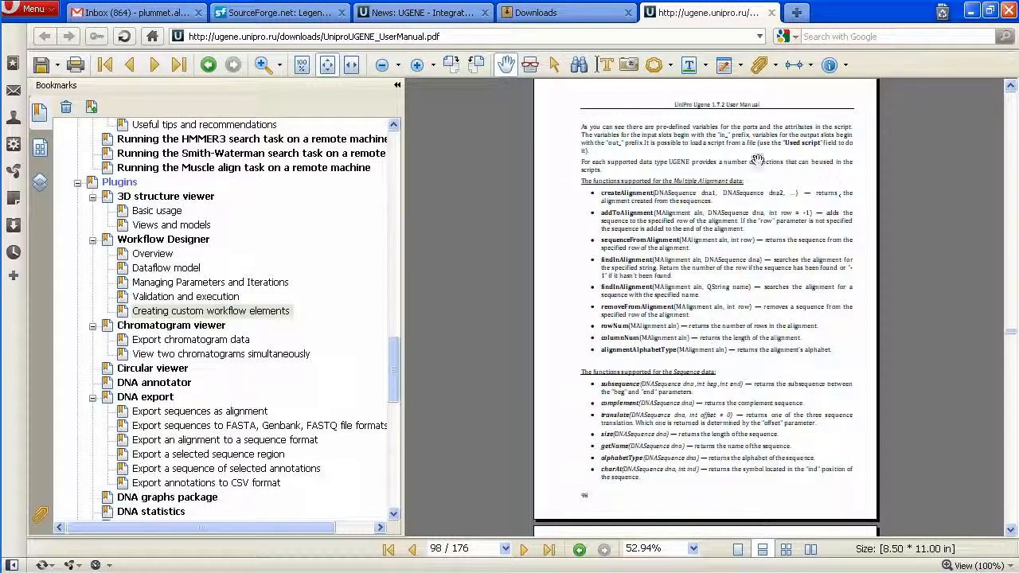
pyautogui.click(417, 64)
pyautogui.click(417, 65)
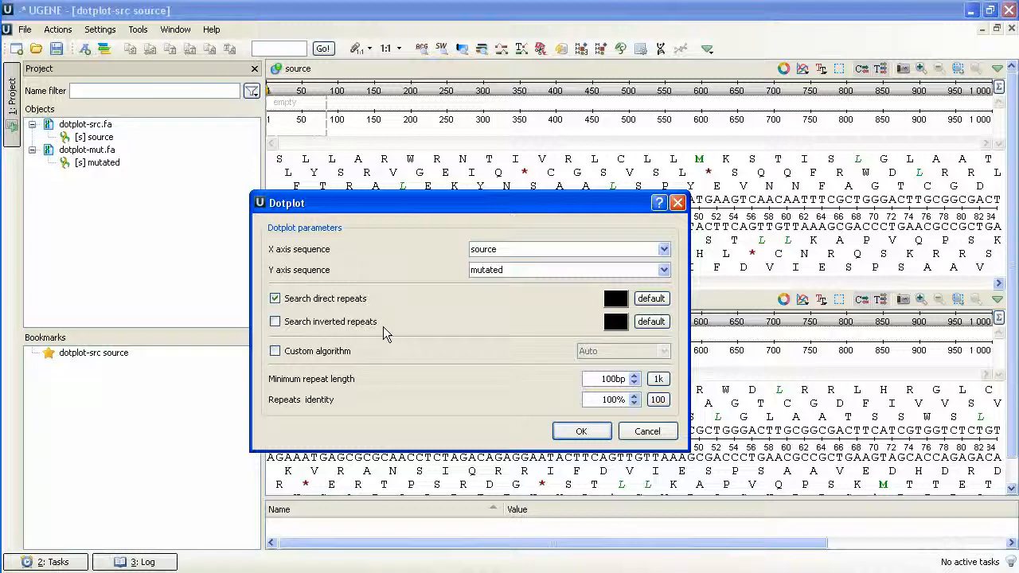
# Build an enlarged dotplot of source against mutated with direct repeats, blue inverted repeats, a 4 bp minimum repeat length and 100% identity.
pyautogui.click(276, 322)
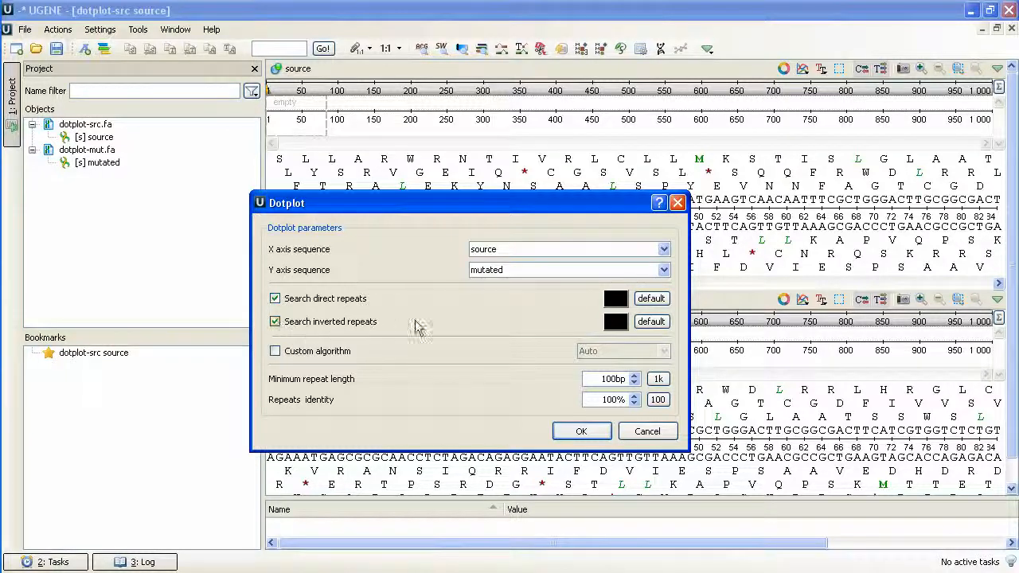
pyautogui.click(615, 321)
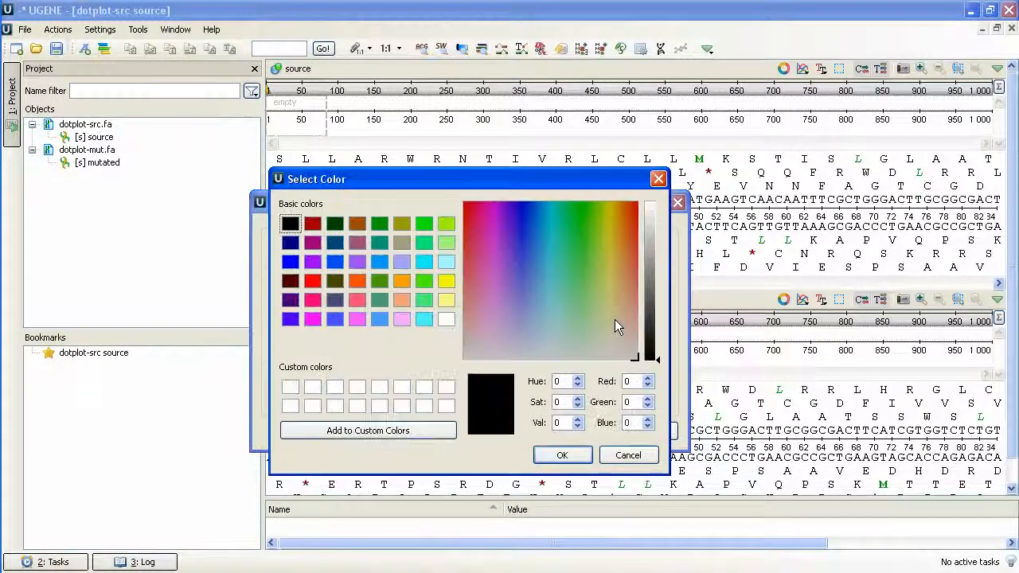
pyautogui.click(522, 205)
pyautogui.click(651, 205)
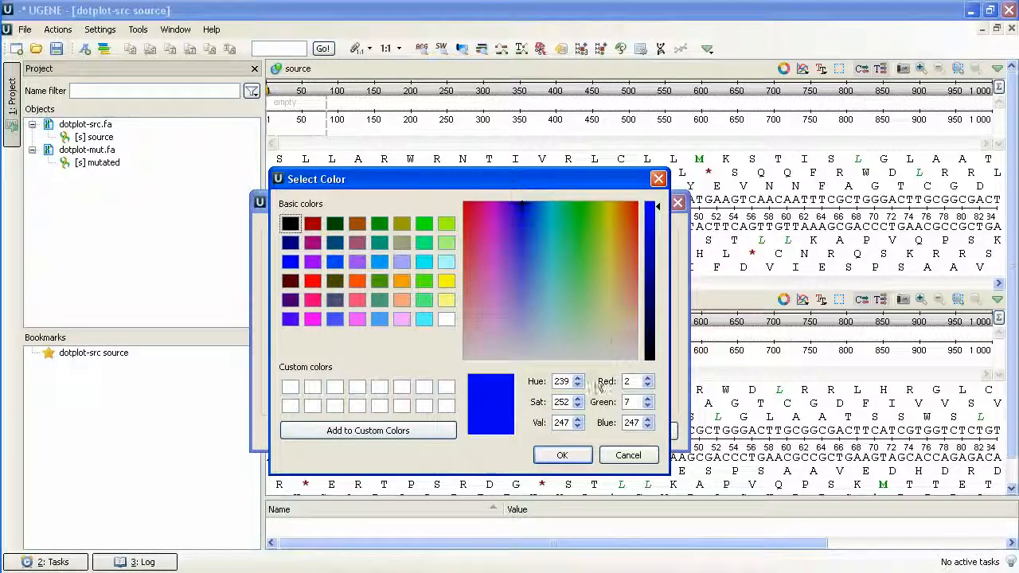
pyautogui.click(563, 455)
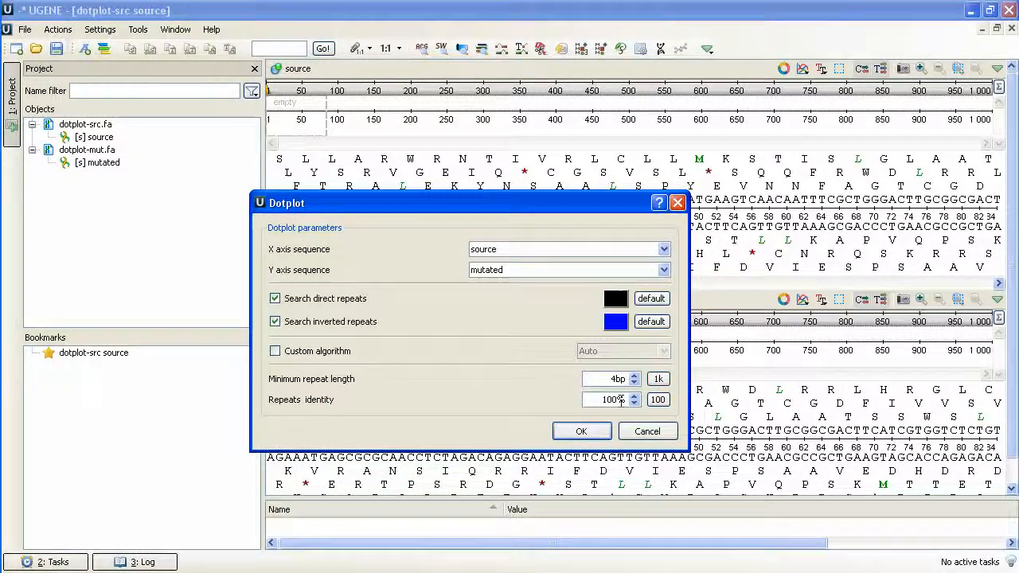
pyautogui.click(583, 431)
pyautogui.moveTo(485, 220); pyautogui.dragTo(524, 373)
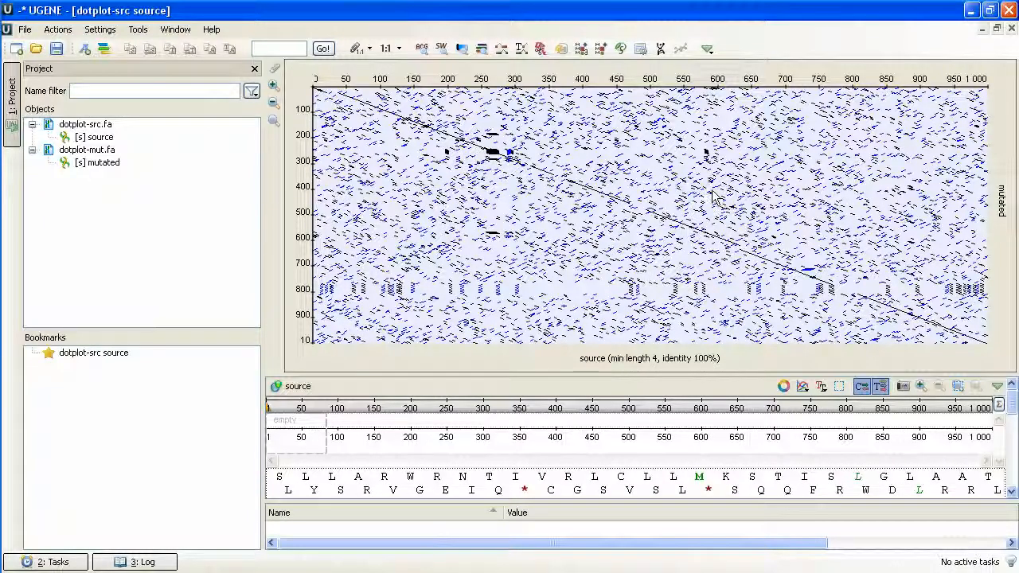
# Add a second dotplot of source against mutated with direct repeats only and a minimum repeat length of 7 bp.
pyautogui.scroll(5, 628, 156)
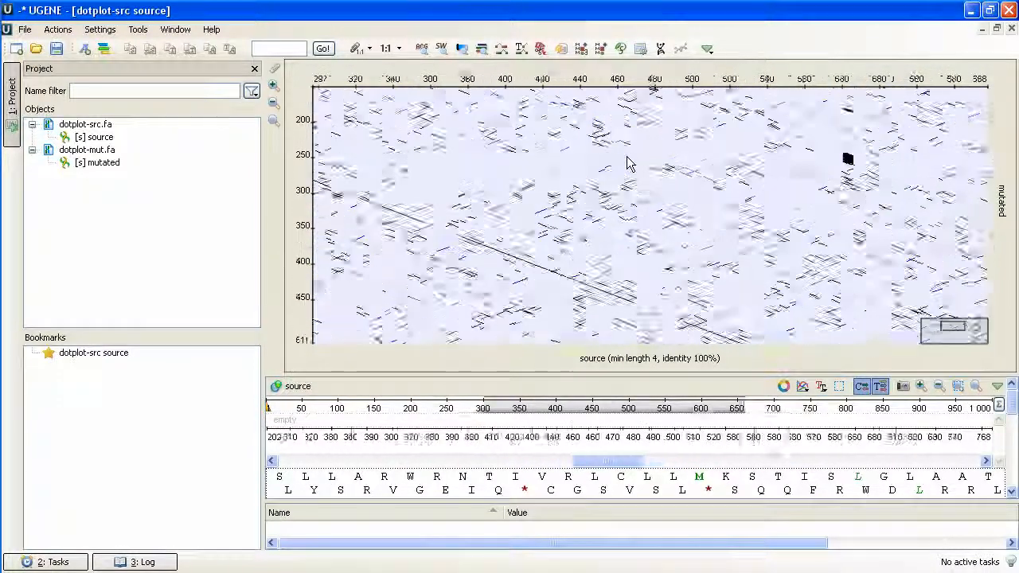
pyautogui.scroll(3, 596, 188)
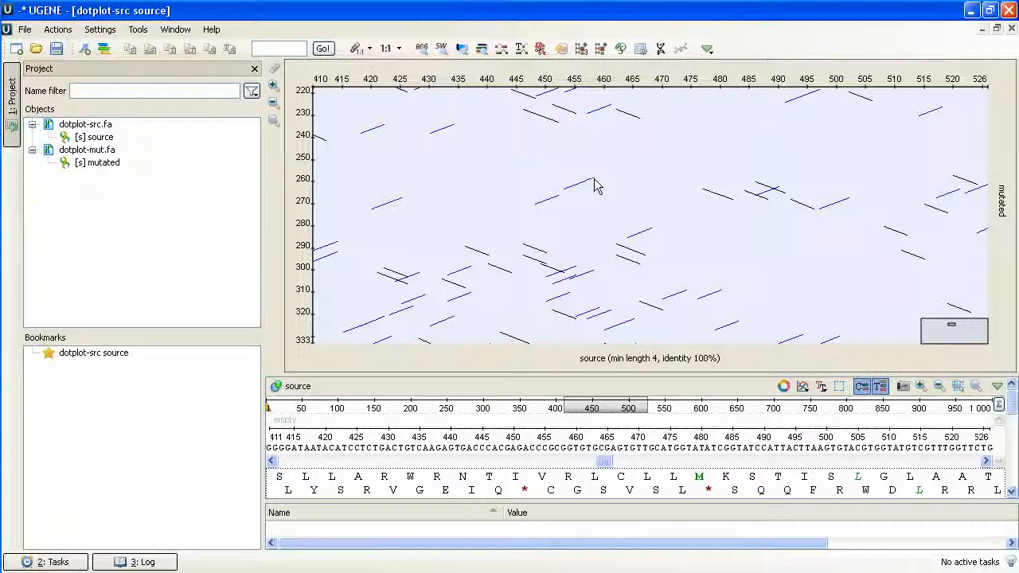
pyautogui.rightClick(431, 196)
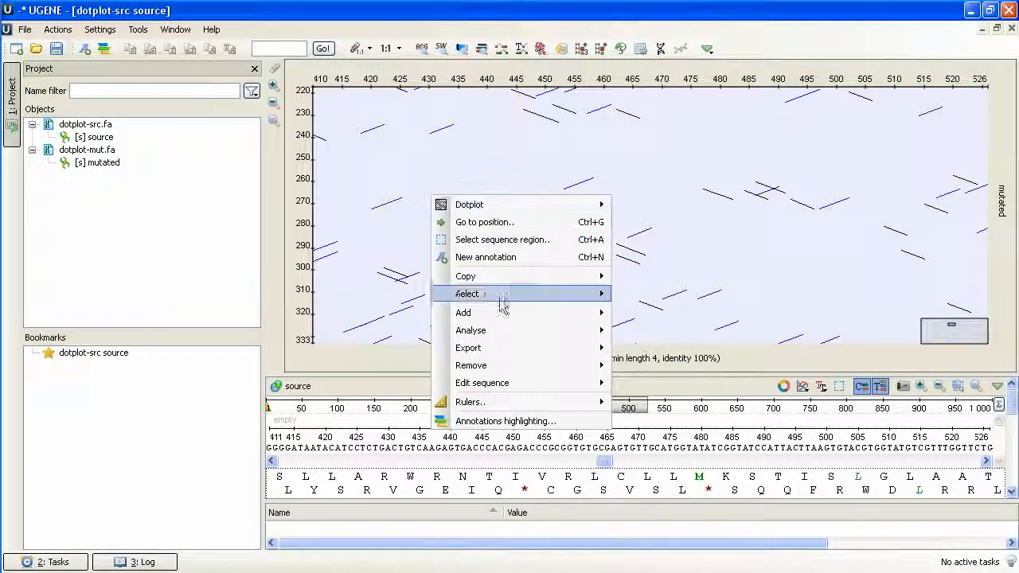
pyautogui.moveTo(526, 333)
pyautogui.click(645, 389)
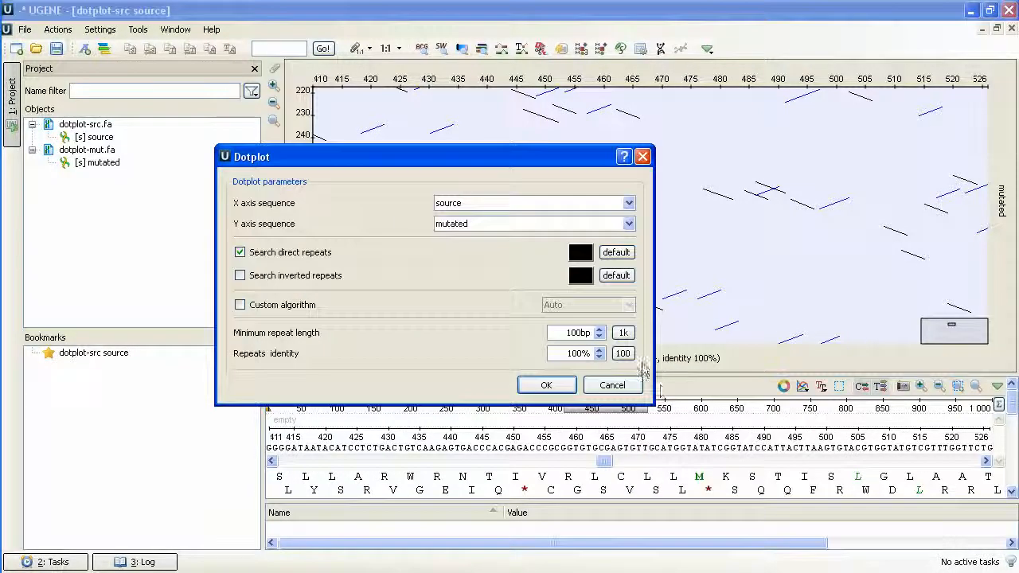
pyautogui.click(626, 335)
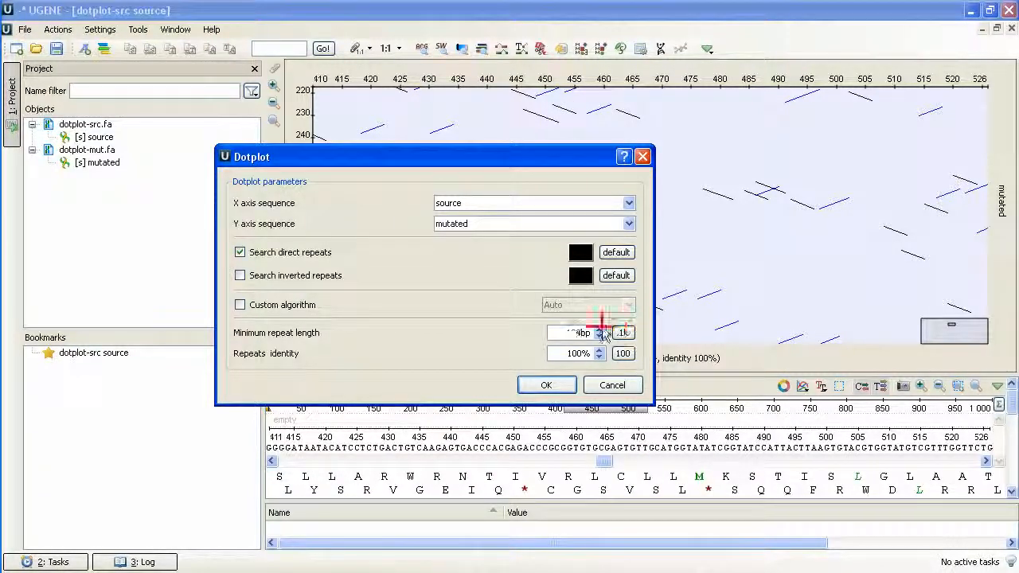
pyautogui.click(600, 330)
pyautogui.click(549, 386)
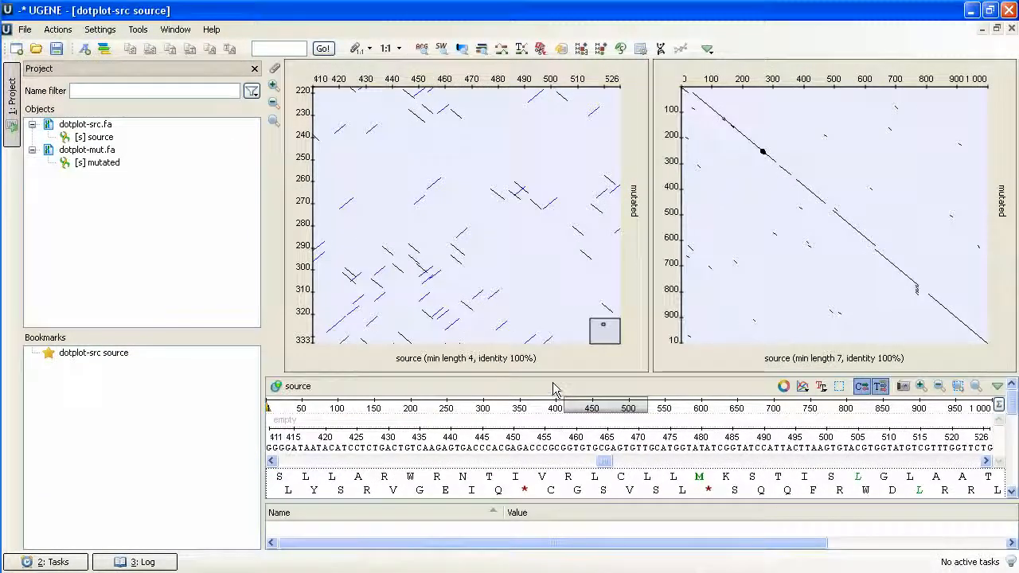
# Turn on the multiple view synchronization lock and compare matching regions of the two dotplots.
pyautogui.scroll(7, 821, 232)
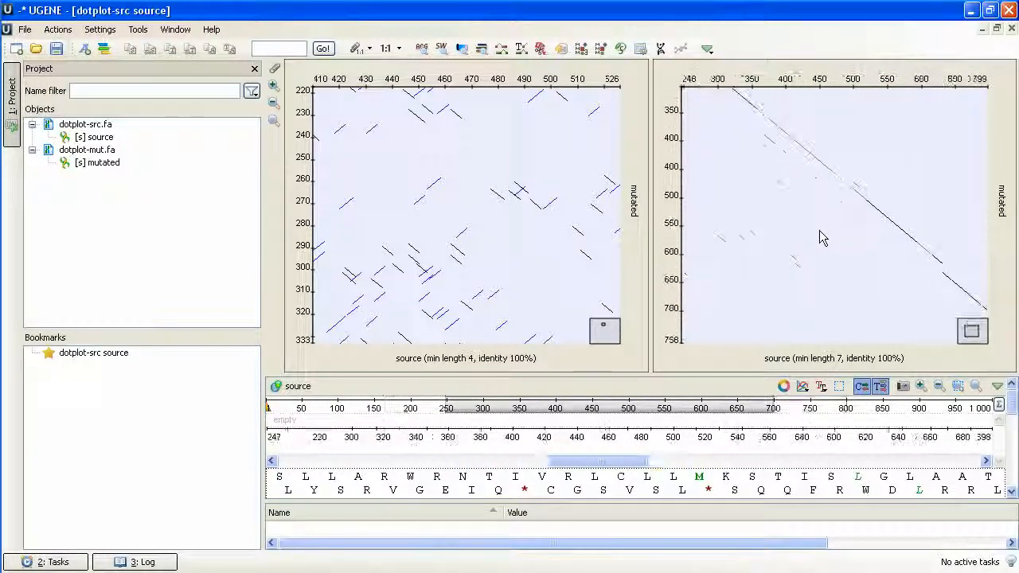
pyautogui.moveTo(763, 241); pyautogui.dragTo(882, 188)
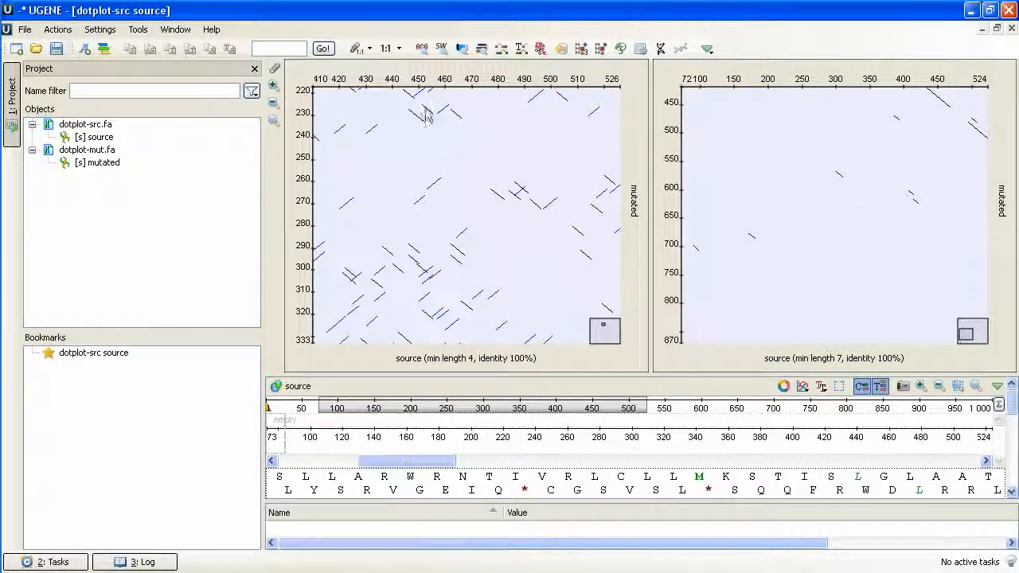
pyautogui.click(275, 69)
pyautogui.scroll(-10, 461, 196)
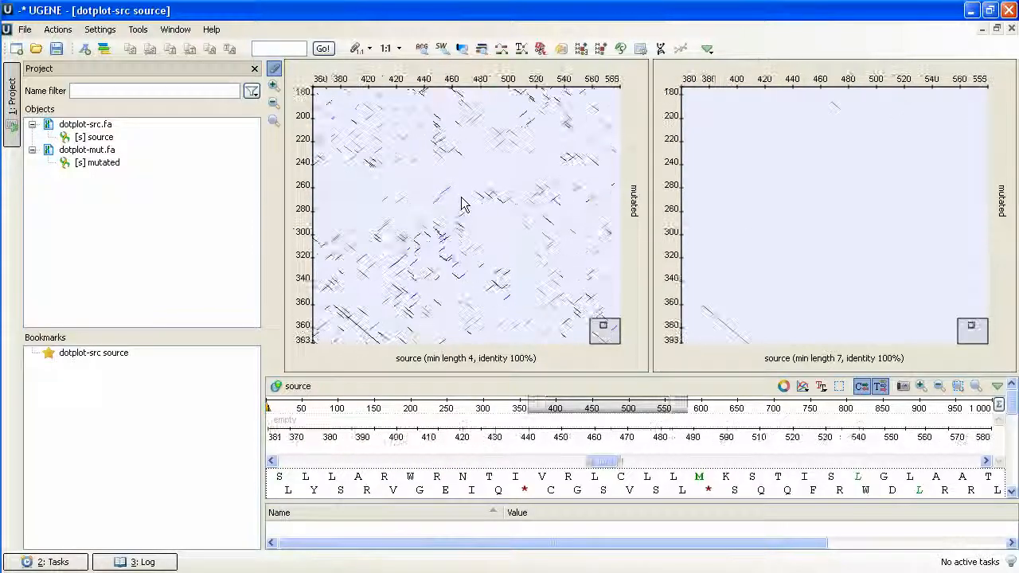
pyautogui.scroll(5, 426, 208)
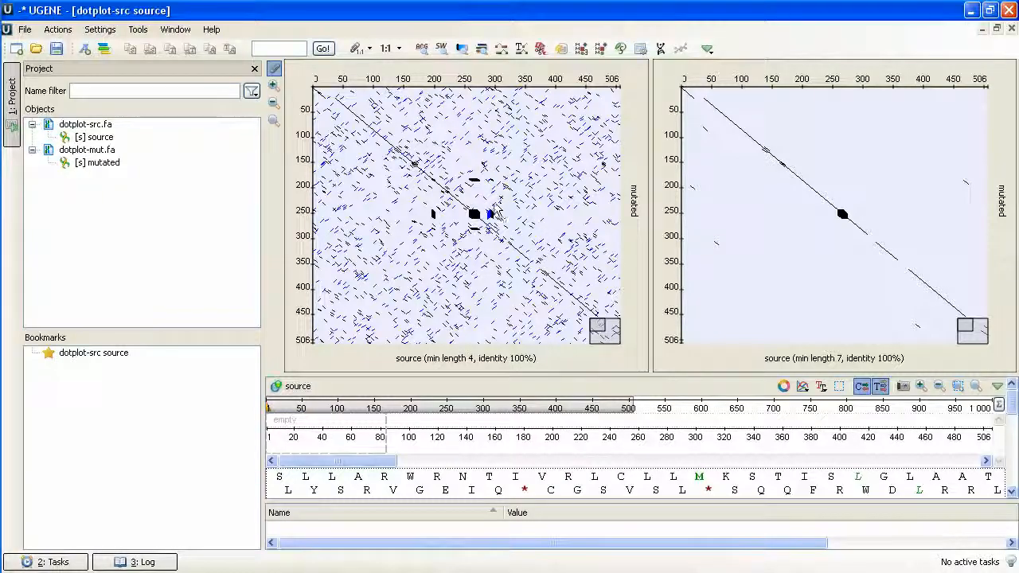
pyautogui.moveTo(826, 255); pyautogui.dragTo(725, 148)
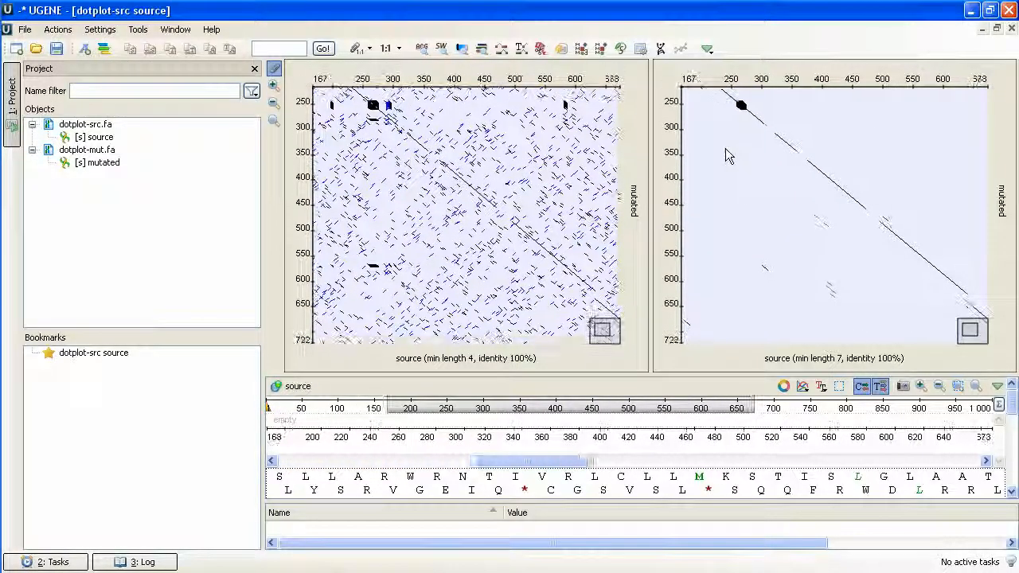